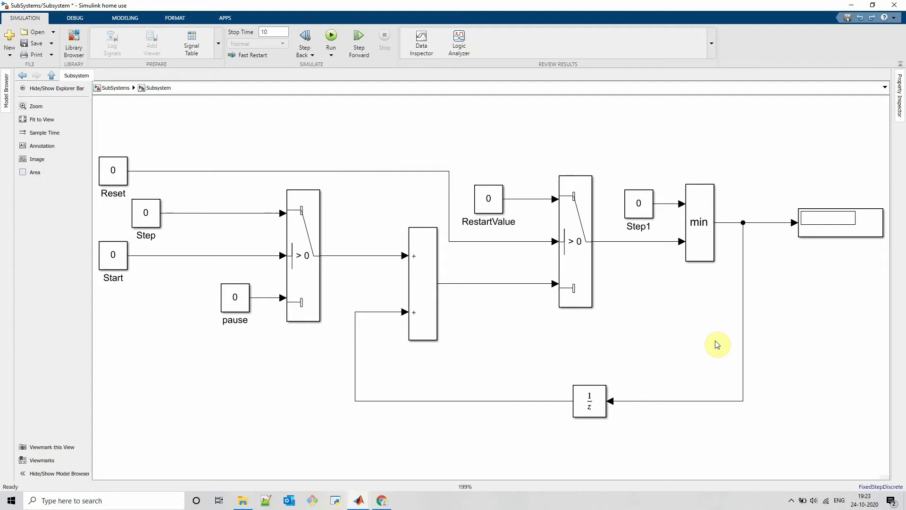
Select the counter logic blocks between the Reset, Step and Start constants and the display
{"action": "left_click", "coordinate": [192, 139]}
{"action": "left_click_drag", "start_coordinate": [192, 140], "coordinate": [784, 448]}
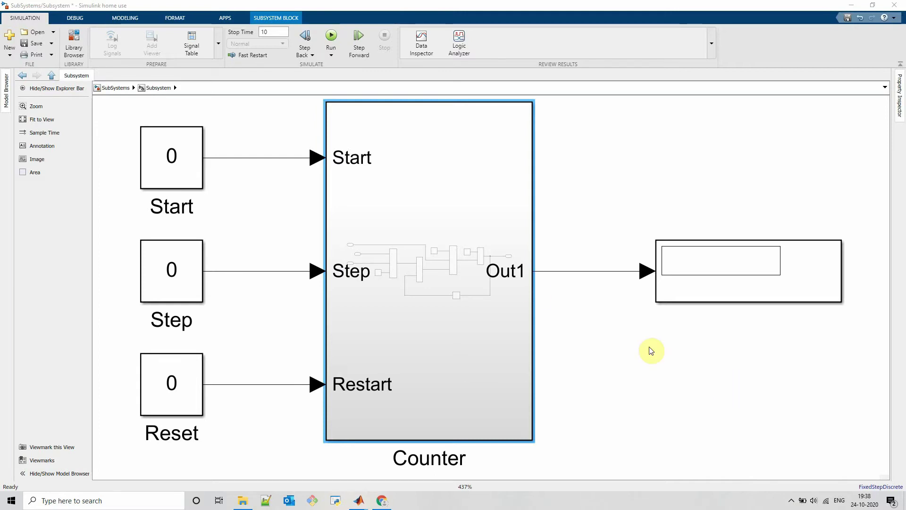
Configure the Counter subsystem so that it is treated as an atomic unit
{"action": "right_click", "coordinate": [480, 343]}
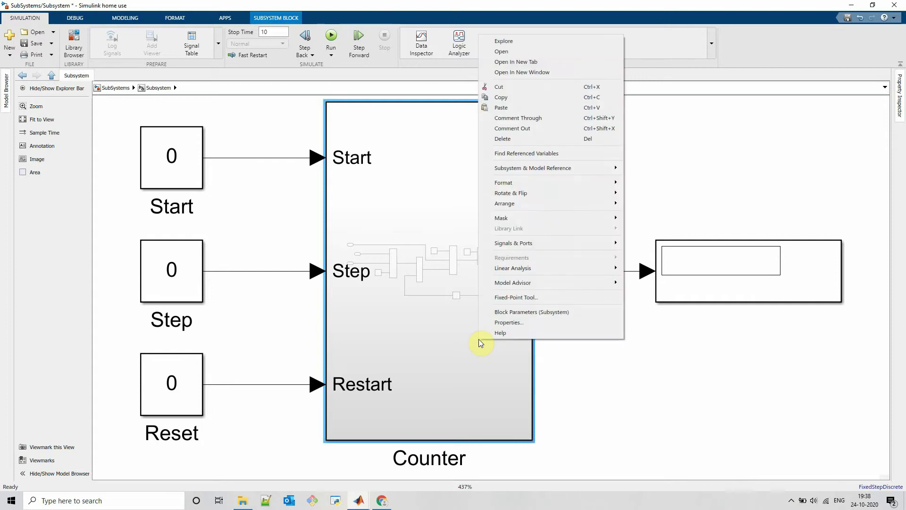
{"action": "left_click", "coordinate": [519, 315]}
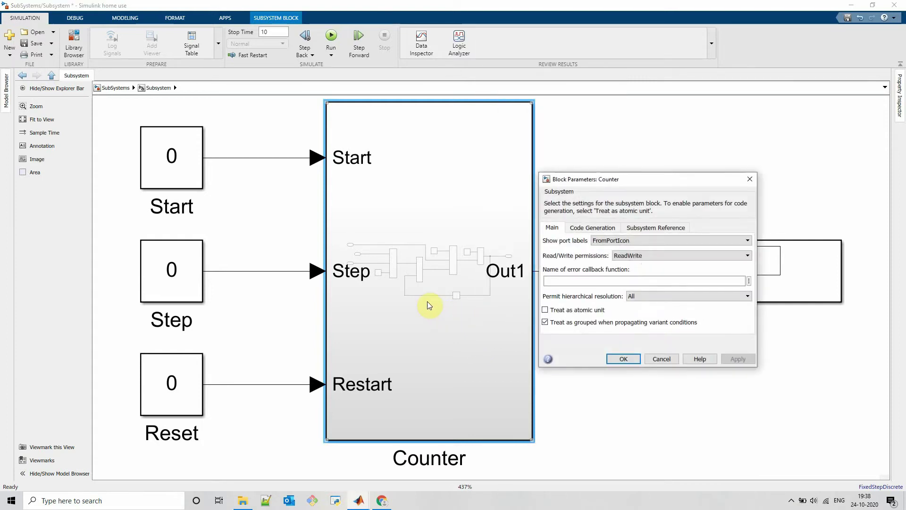
{"action": "left_click", "coordinate": [570, 312]}
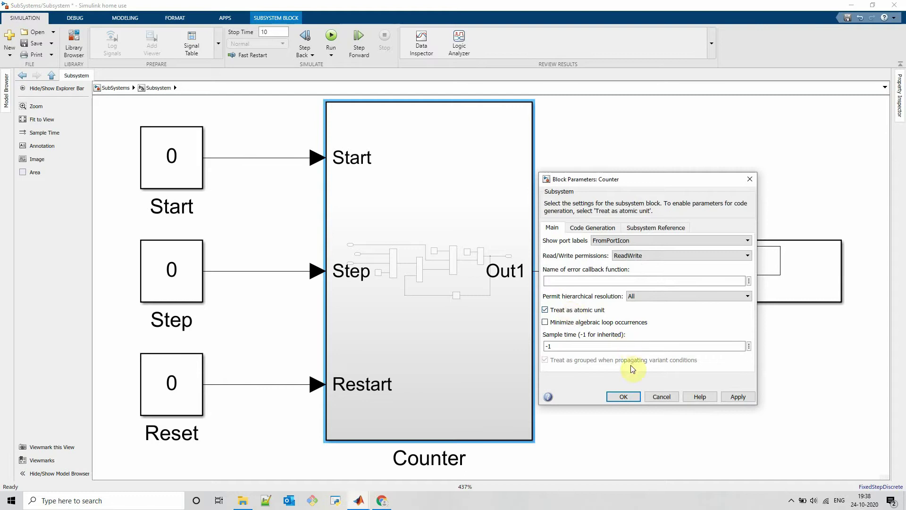
{"action": "left_click", "coordinate": [624, 396]}
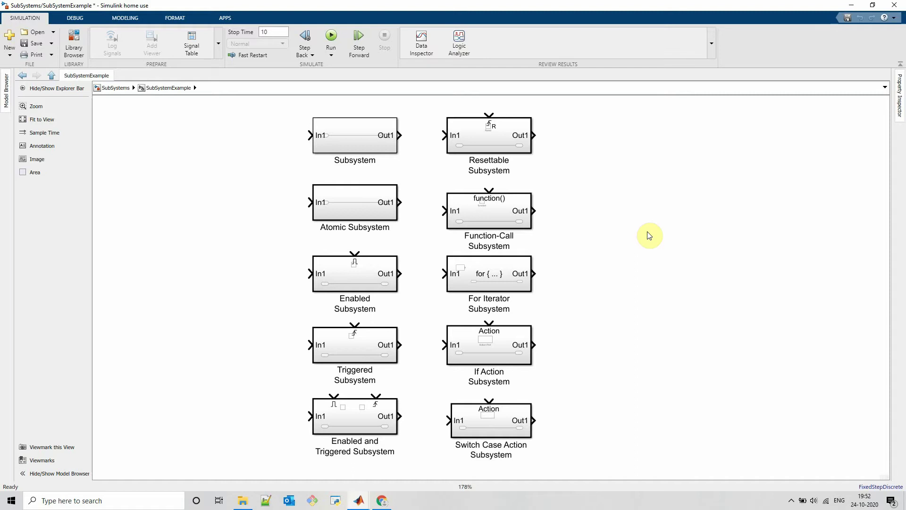
Open the block parameters of the Enabled Subsystem example block
{"action": "left_click", "coordinate": [350, 275]}
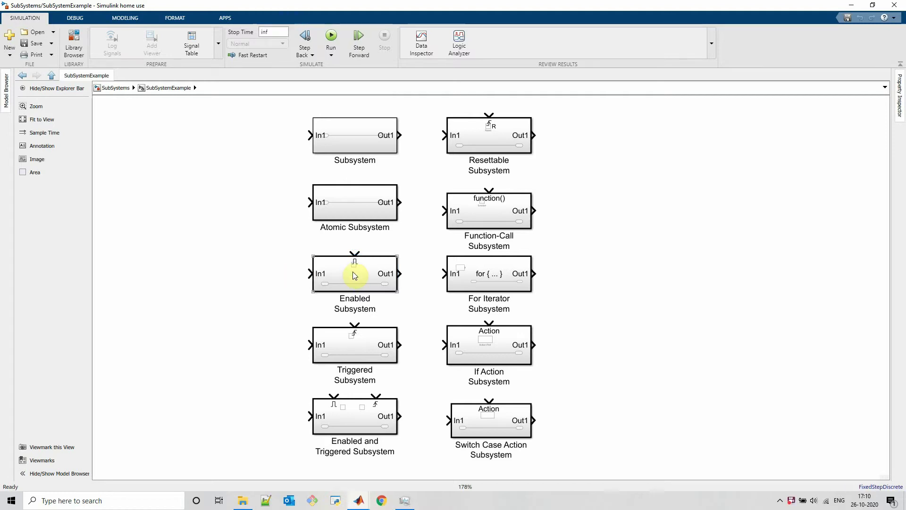
{"action": "left_click", "coordinate": [354, 274]}
{"action": "right_click", "coordinate": [354, 274]}
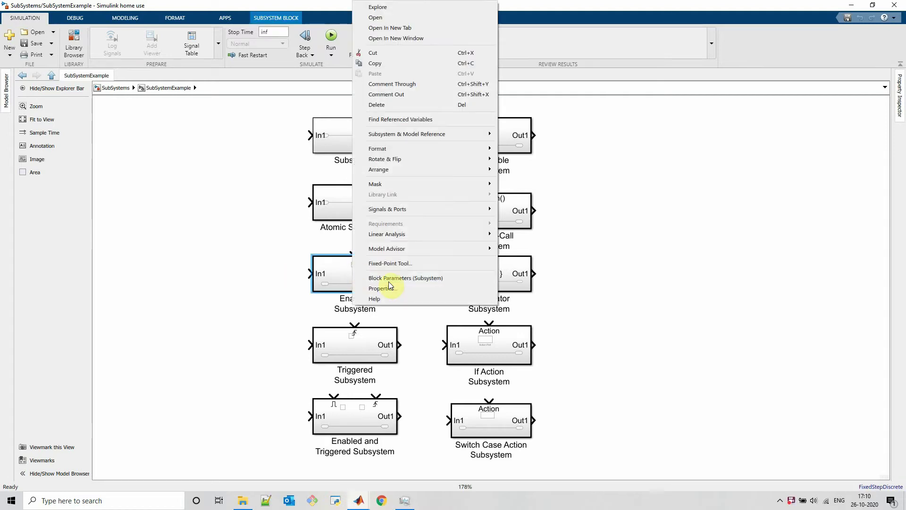
{"action": "left_click", "coordinate": [407, 279]}
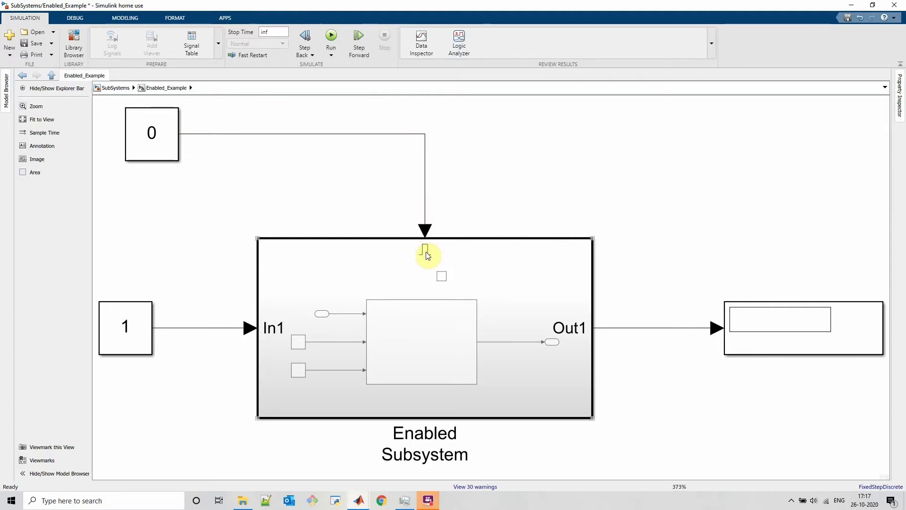
Inspect the Enable port parameters inside the Enabled Subsystem, reviewing the options for states when enabling
{"action": "double_click", "coordinate": [503, 340]}
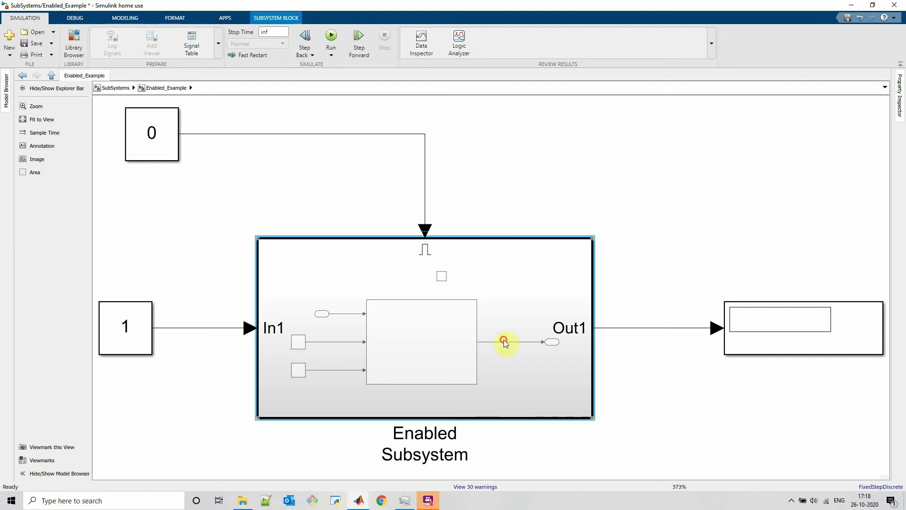
{"action": "left_click", "coordinate": [540, 144]}
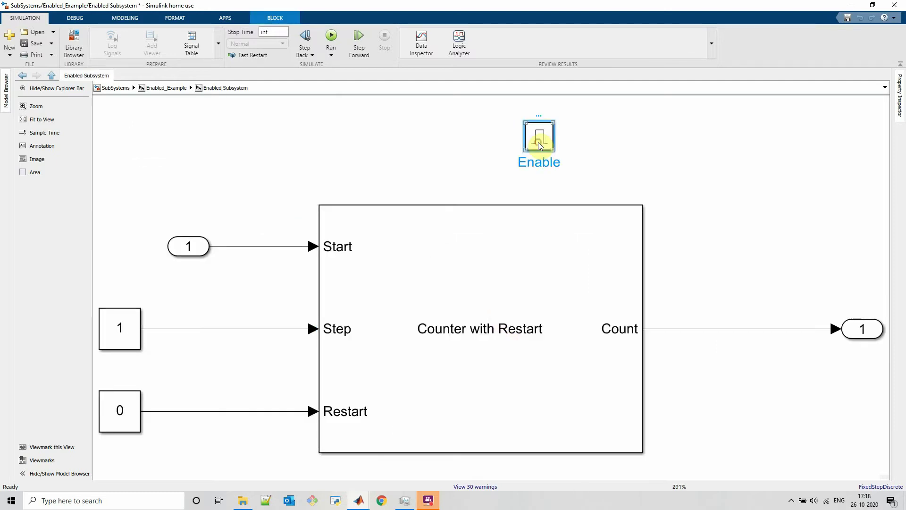
{"action": "double_click", "coordinate": [540, 145]}
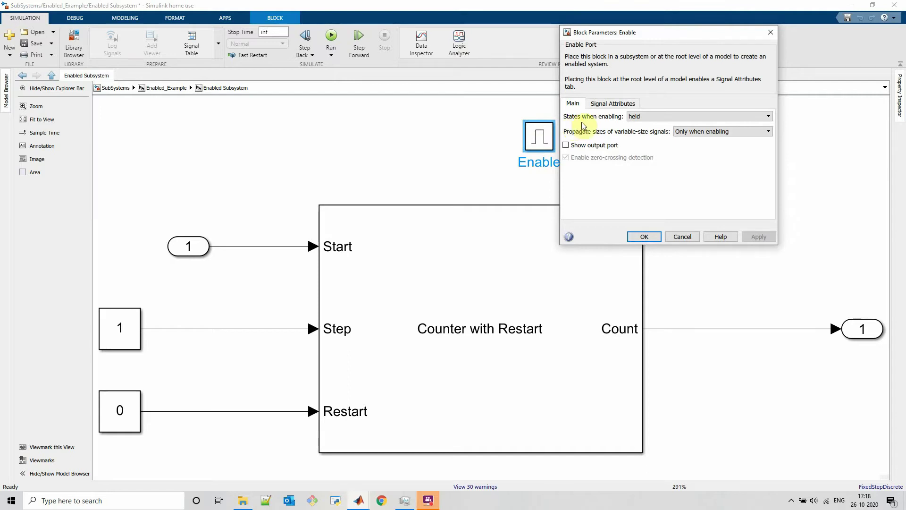
{"action": "left_click", "coordinate": [653, 117]}
{"action": "left_click", "coordinate": [653, 118]}
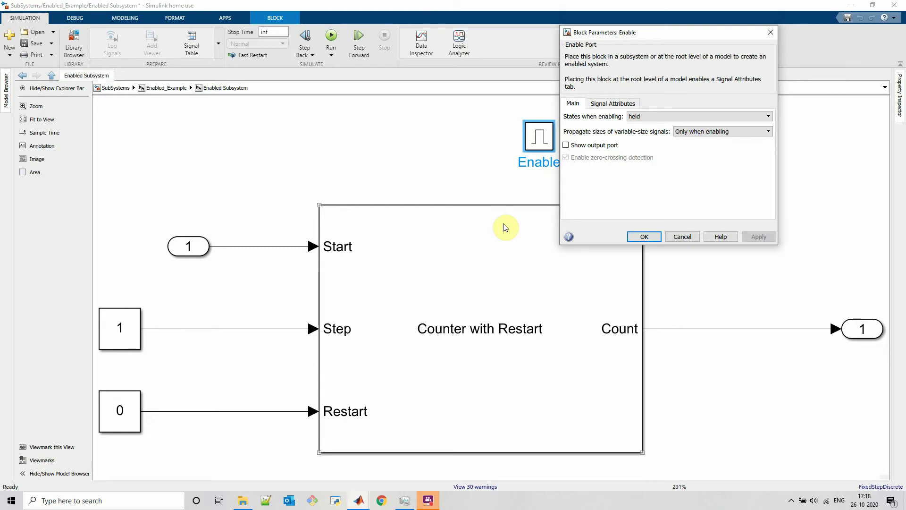
{"action": "left_click", "coordinate": [652, 117]}
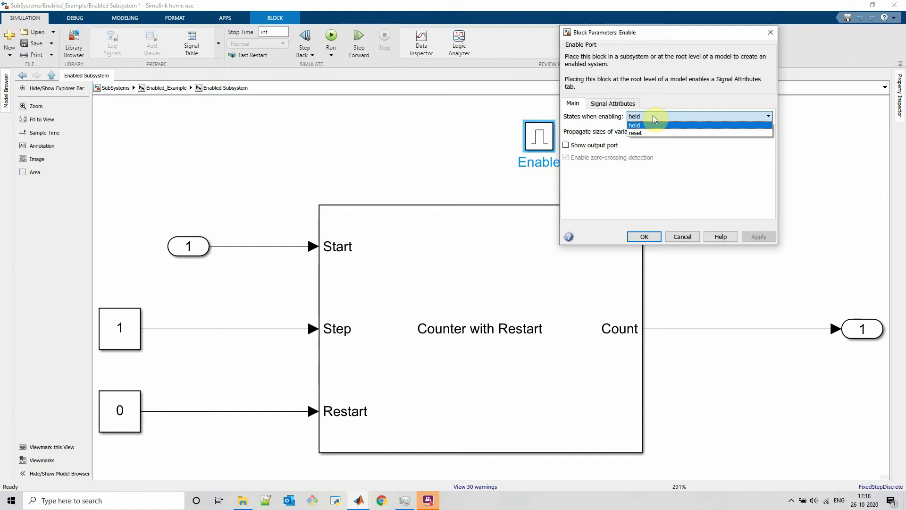
{"action": "left_click", "coordinate": [653, 116]}
{"action": "left_click", "coordinate": [645, 236]}
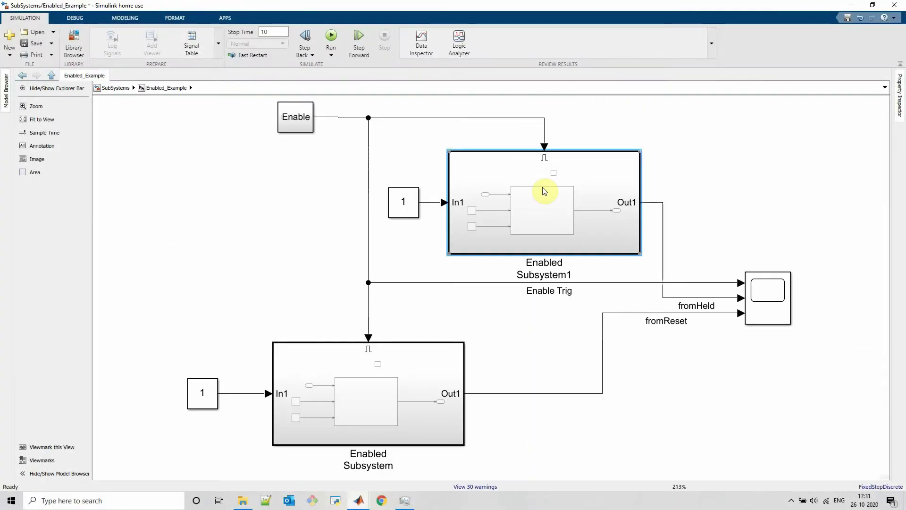
Check the states-when-enabling setting of the Enable port inside Enabled Subsystem1 and return to the parent diagram
{"action": "double_click", "coordinate": [542, 186]}
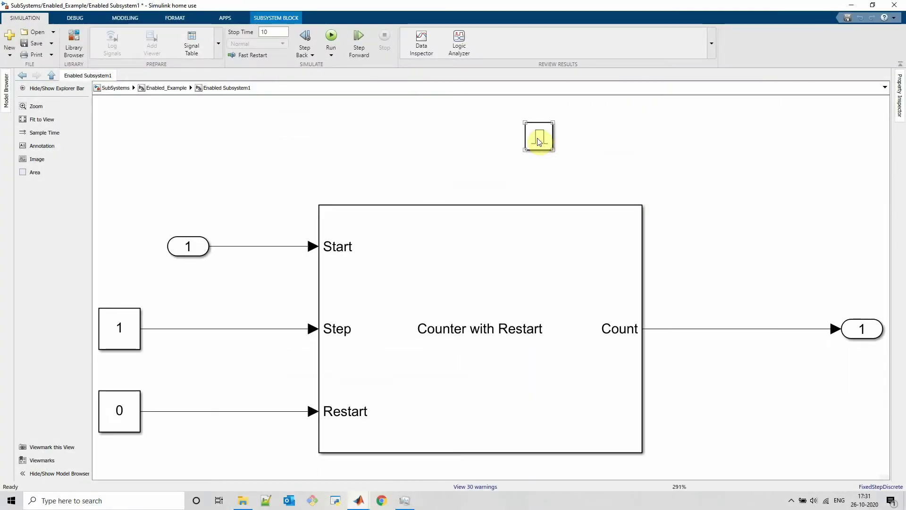
{"action": "double_click", "coordinate": [538, 136]}
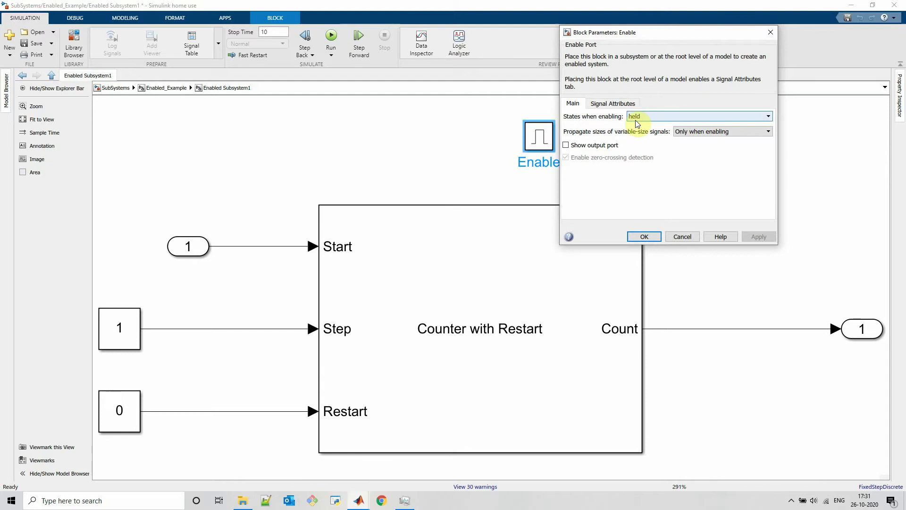
{"action": "left_click", "coordinate": [642, 236]}
{"action": "key", "text": "Escape"}
Check the states-when-enabling setting of the Enable port inside Enabled Subsystem and return to the parent diagram
{"action": "double_click", "coordinate": [383, 392]}
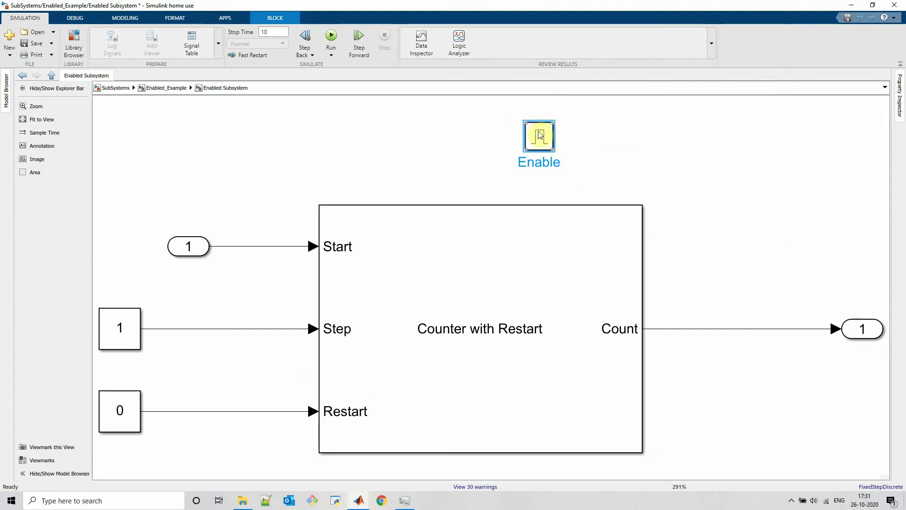
{"action": "double_click", "coordinate": [538, 134]}
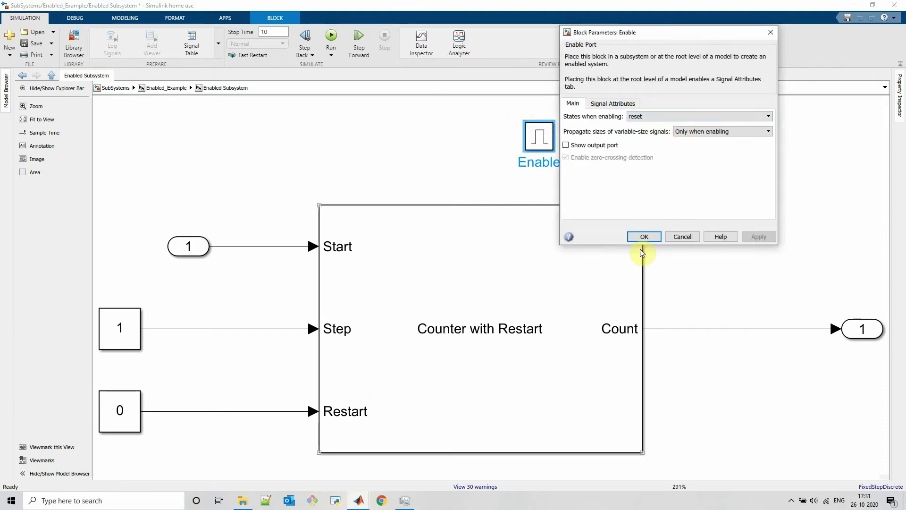
{"action": "left_click", "coordinate": [644, 237]}
{"action": "key", "text": "Escape"}
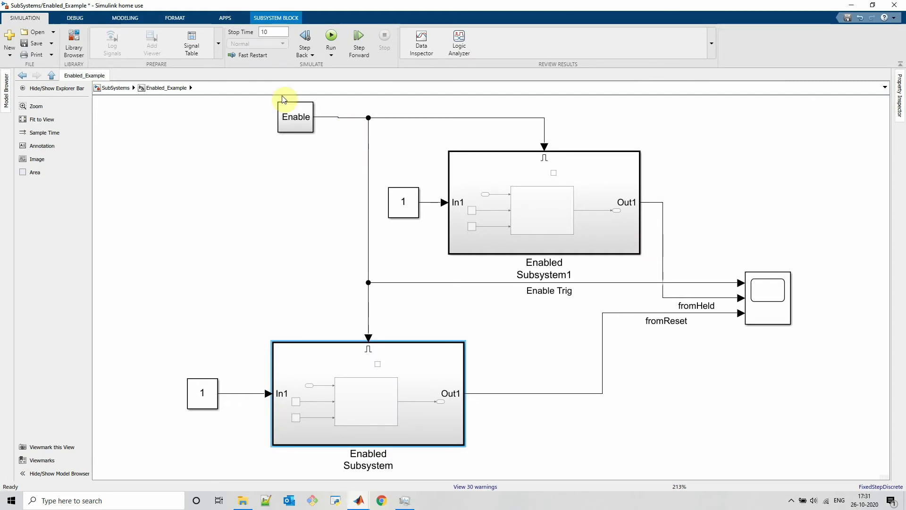
Run the Enabled_Example simulation and open the scope to compare the held and reset outputs
{"action": "left_click", "coordinate": [561, 254]}
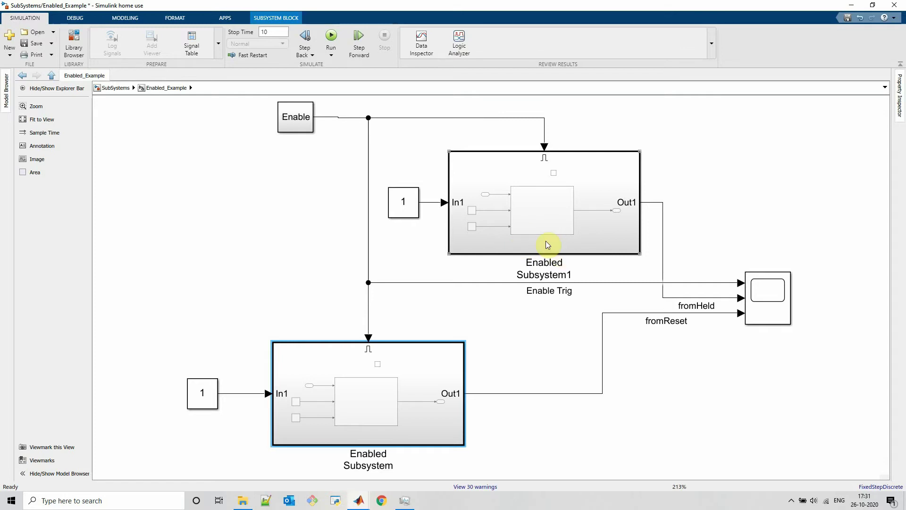
{"action": "left_click", "coordinate": [332, 37]}
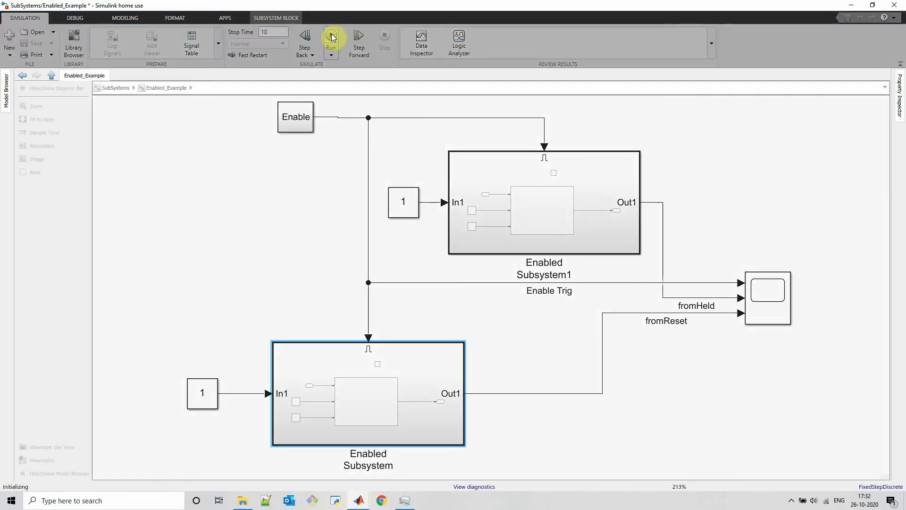
{"action": "double_click", "coordinate": [788, 299]}
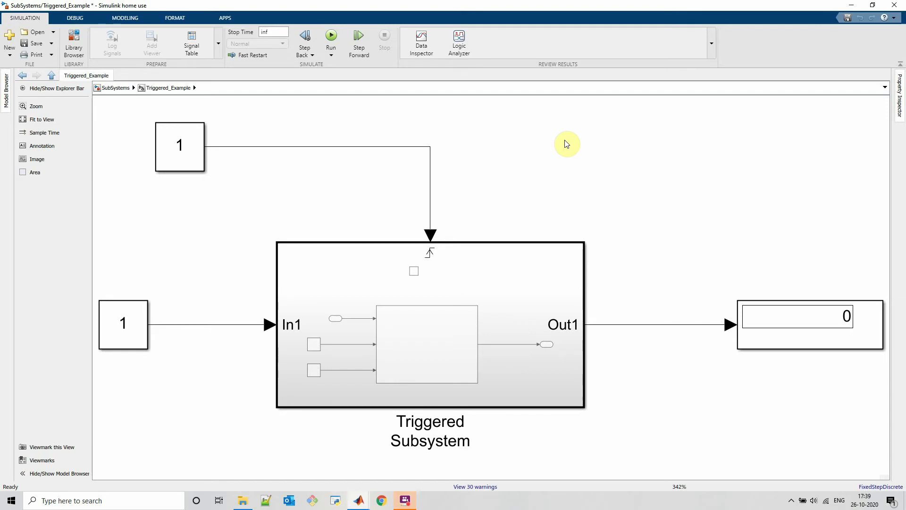
Run the Triggered_Example simulation
{"action": "left_click", "coordinate": [481, 353]}
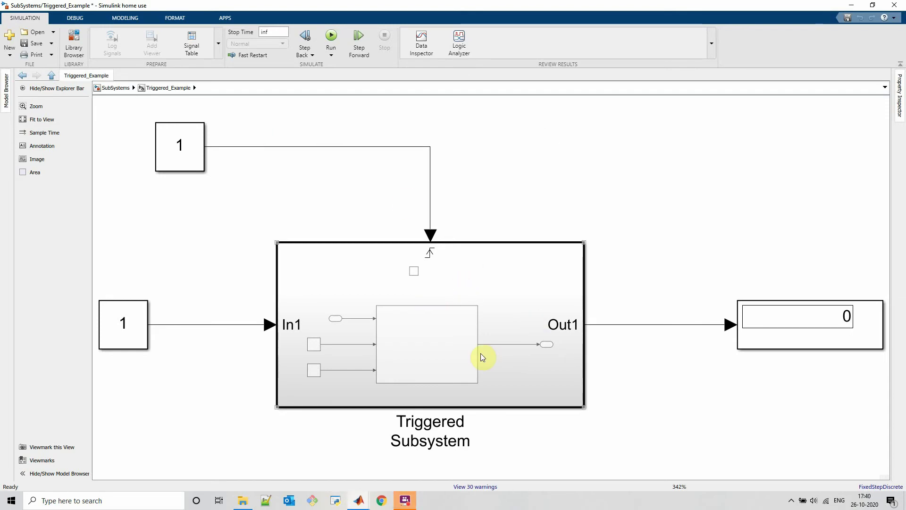
{"action": "left_click", "coordinate": [243, 150]}
{"action": "left_click", "coordinate": [331, 37]}
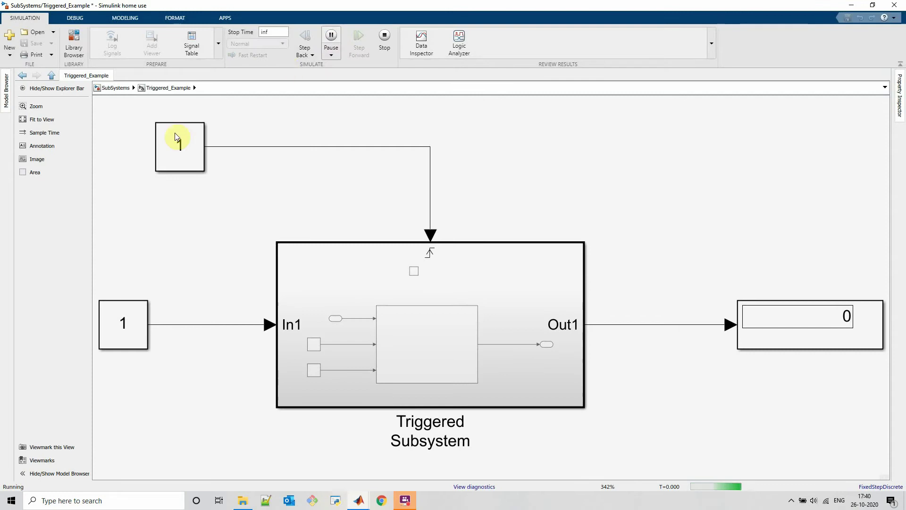
Set the constant feeding the Triggered Subsystem's trigger port to 0, and back to 1 to produce a rising edge
{"action": "double_click", "coordinate": [183, 149]}
{"action": "type", "text": "0"}
{"action": "key", "text": "Return"}
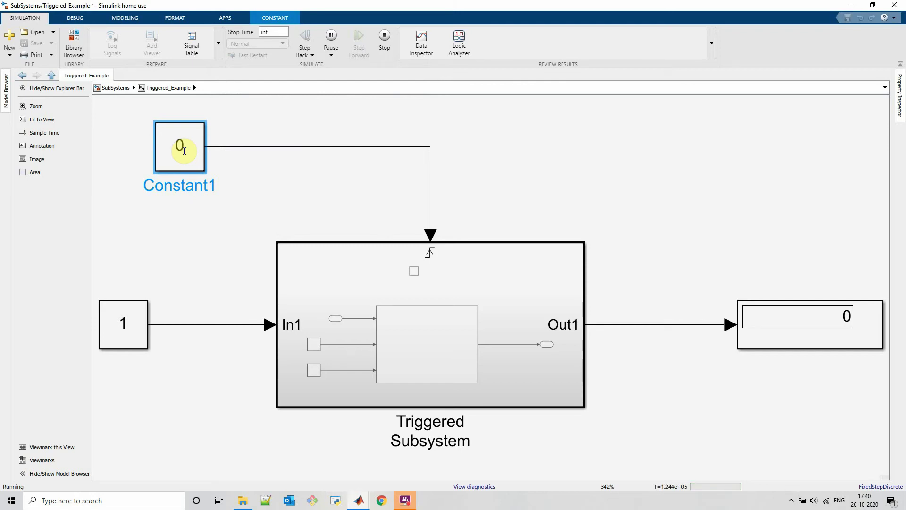
{"action": "double_click", "coordinate": [184, 151]}
{"action": "type", "text": "1"}
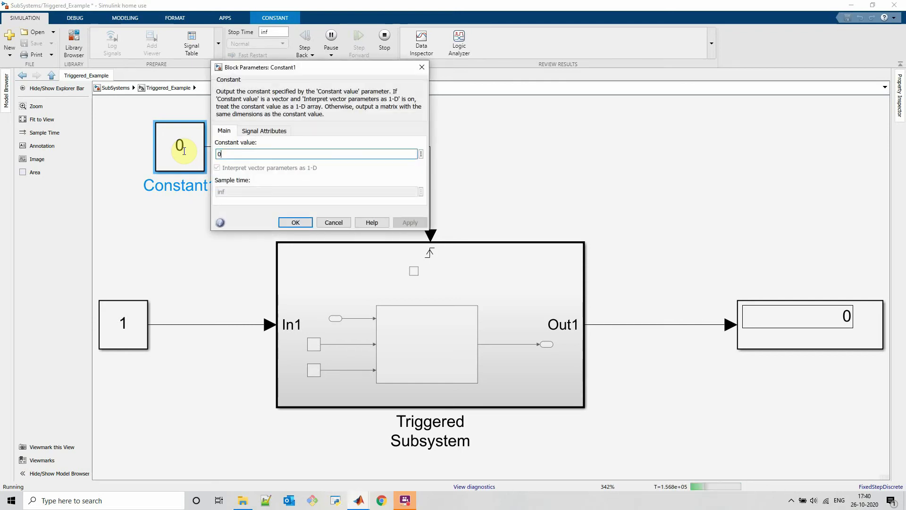
{"action": "key", "text": "Return"}
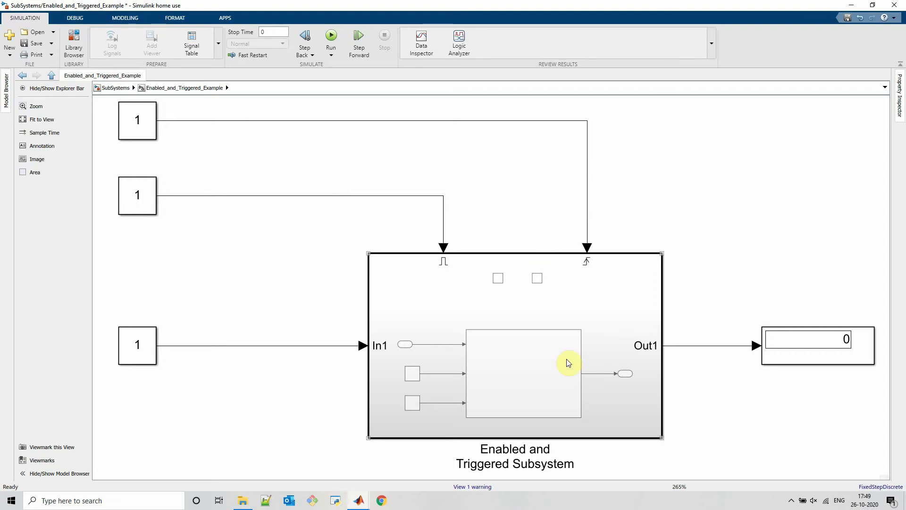
Run the Enabled_and_Triggered_Example simulation with a stop time of inf
{"action": "left_click", "coordinate": [135, 116]}
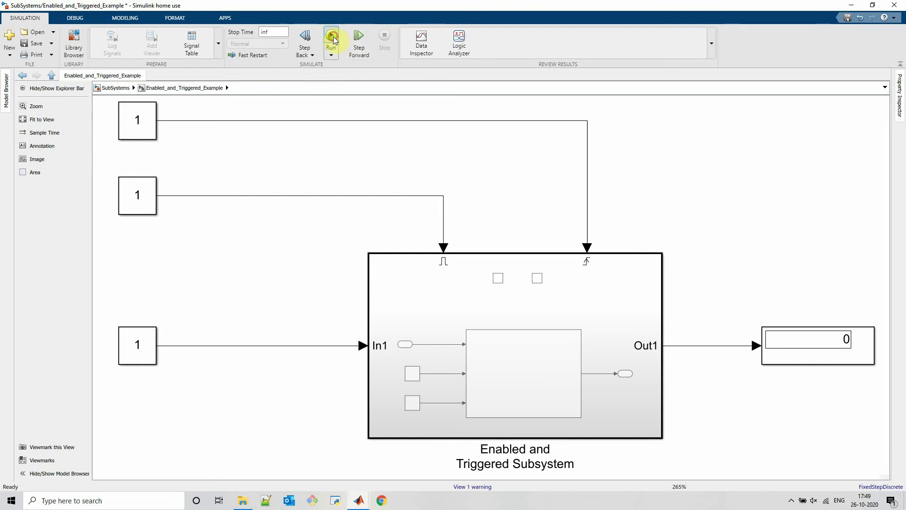
{"action": "left_click", "coordinate": [332, 36]}
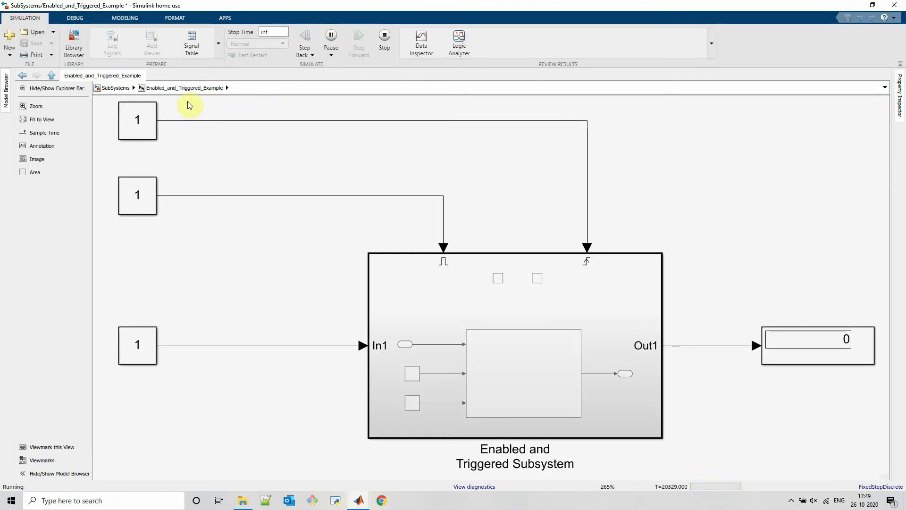
Set the trigger-port constant of the Enabled and Triggered Subsystem to 0, and back to 1 for a rising edge
{"action": "double_click", "coordinate": [137, 128]}
{"action": "type", "text": "0"}
{"action": "key", "text": "Return"}
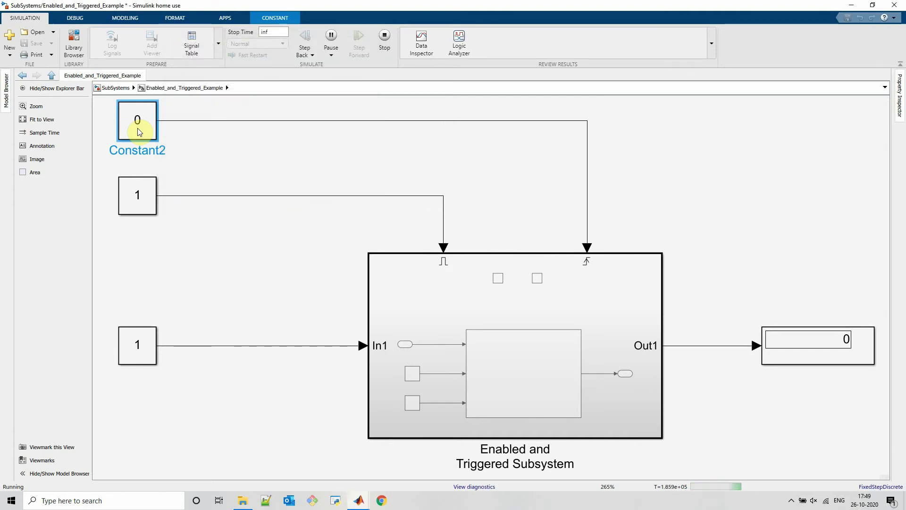
{"action": "double_click", "coordinate": [138, 128]}
{"action": "type", "text": "1"}
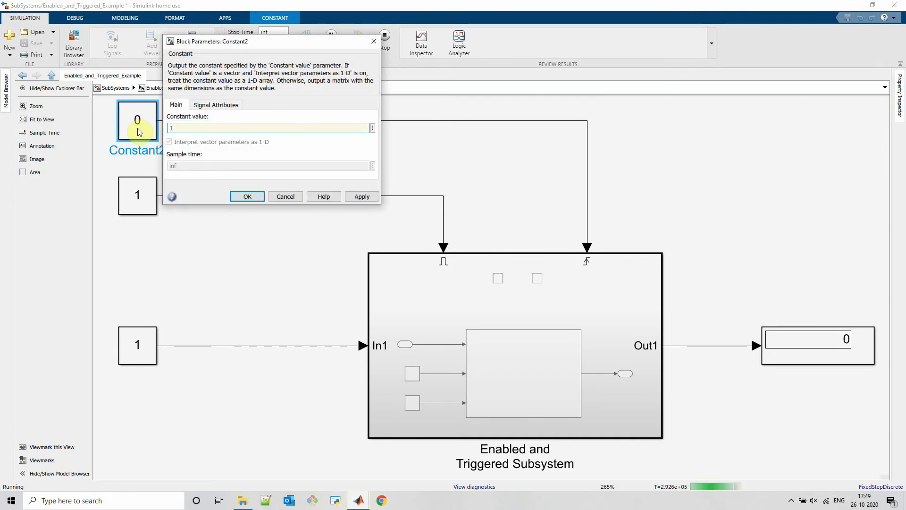
{"action": "key", "text": "Return"}
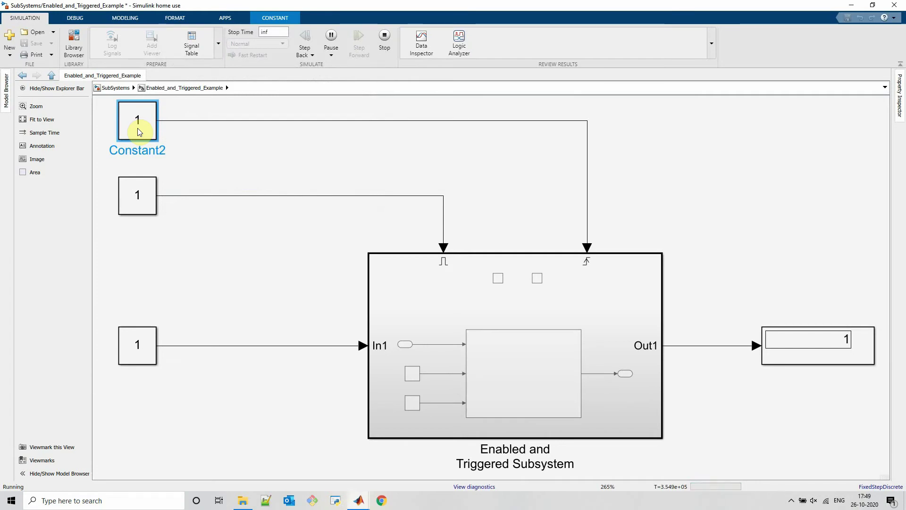
Produce a second rising edge on the trigger port by switching its constant to 0 and again to 1
{"action": "double_click", "coordinate": [138, 129]}
{"action": "type", "text": "0"}
{"action": "key", "text": "Return"}
{"action": "double_click", "coordinate": [137, 129]}
{"action": "type", "text": "1"}
{"action": "key", "text": "Return"}
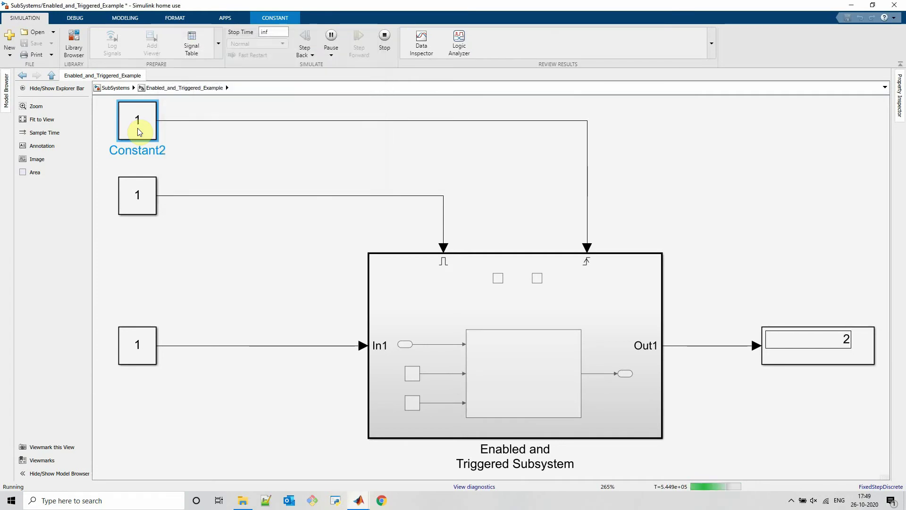
Set the constant feeding the enable port of the Enabled and Triggered Subsystem to 0
{"action": "double_click", "coordinate": [140, 199]}
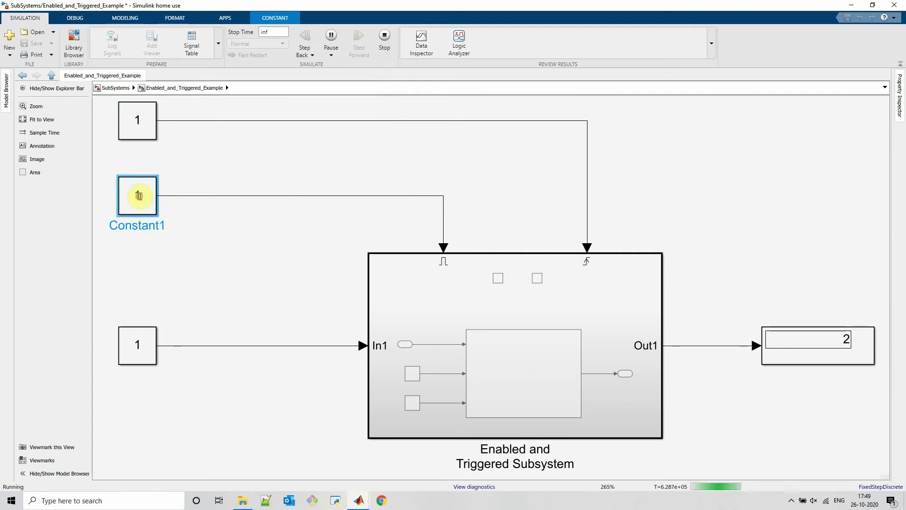
{"action": "type", "text": "0"}
{"action": "key", "text": "Return"}
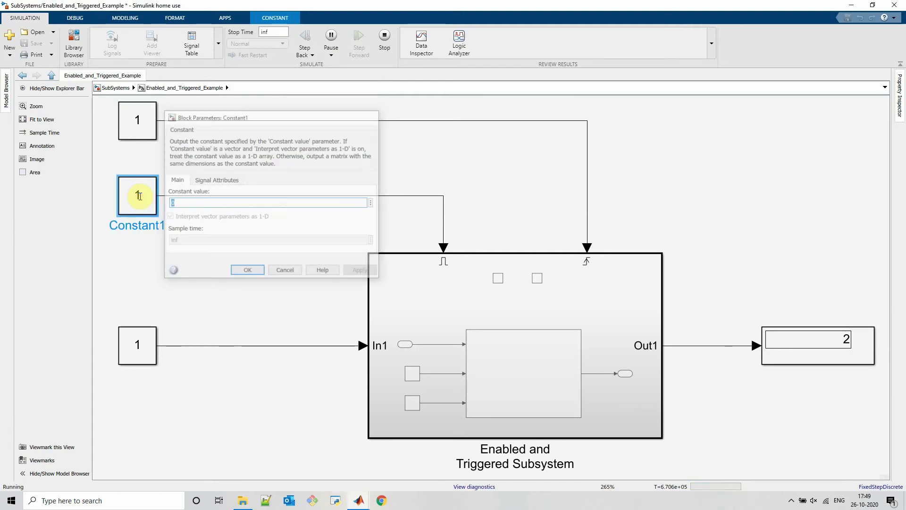
Switch the trigger-port constant of the Enabled and Triggered Subsystem to 0 and back to 1 while the enable constant is 0
{"action": "double_click", "coordinate": [135, 120]}
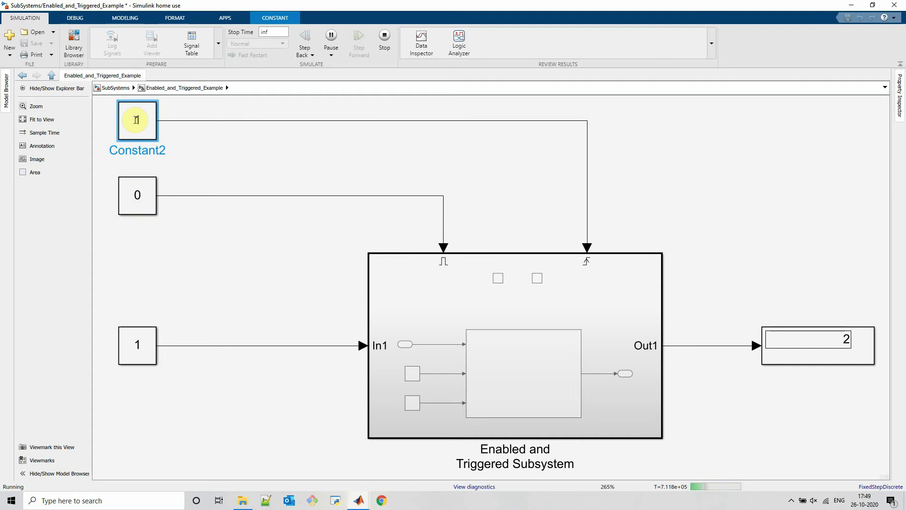
{"action": "type", "text": "0"}
{"action": "key", "text": "Return"}
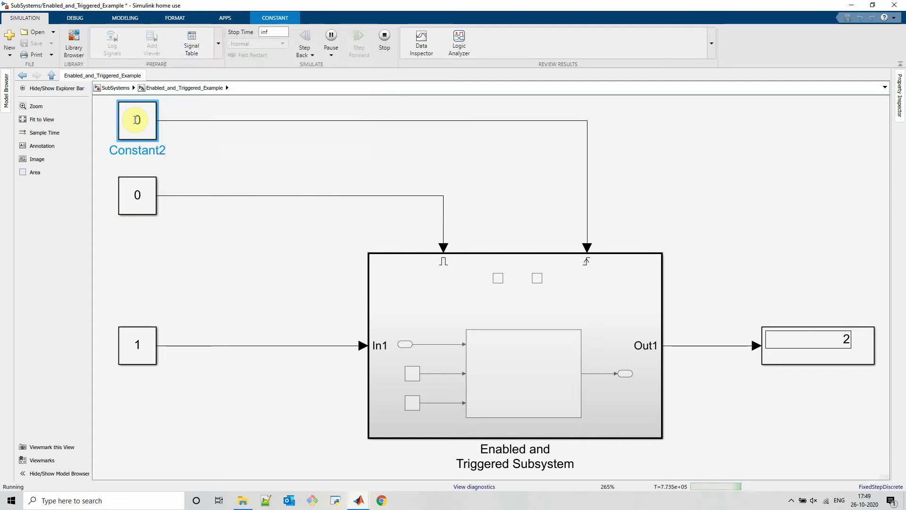
{"action": "double_click", "coordinate": [136, 120]}
{"action": "type", "text": "1"}
{"action": "key", "text": "Return"}
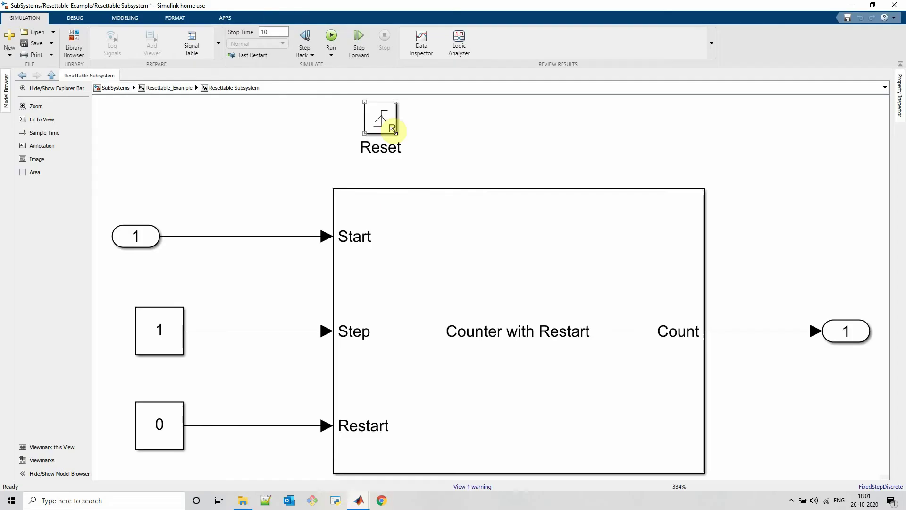
Run the Resettable_Example simulation with a stop time of 10 and view its signals in the maximized Scope
{"action": "left_click", "coordinate": [384, 150]}
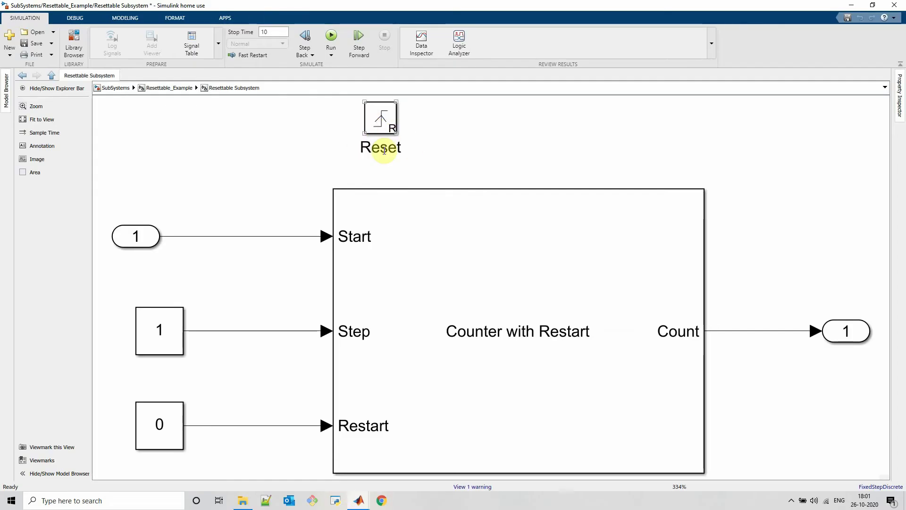
{"action": "key", "text": "Escape"}
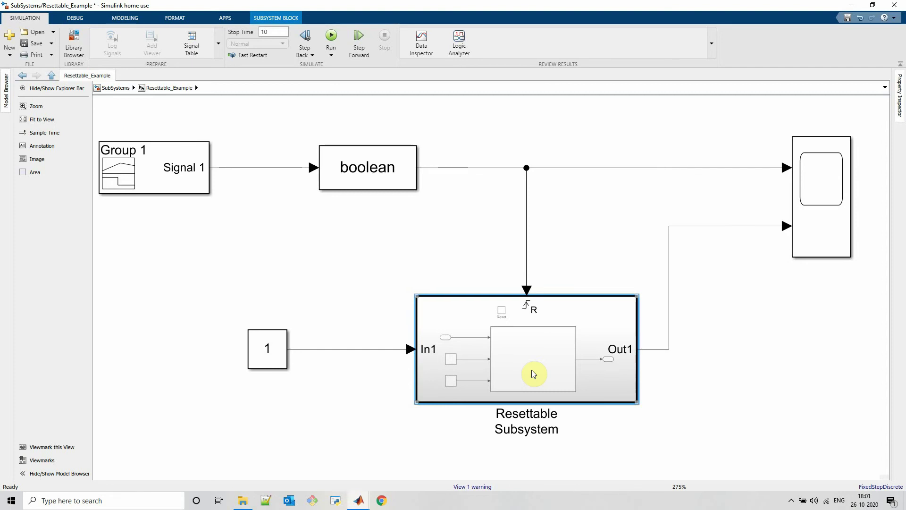
{"action": "left_click", "coordinate": [330, 35]}
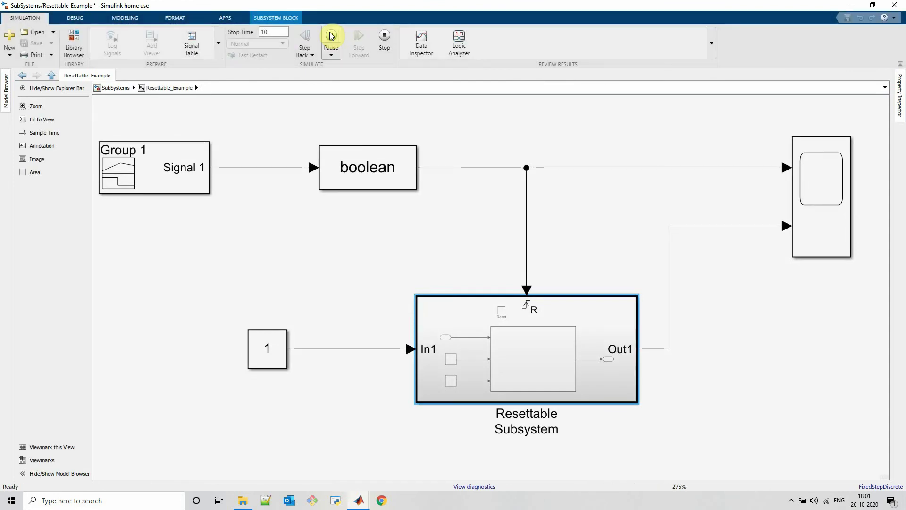
{"action": "left_click", "coordinate": [822, 188]}
{"action": "double_click", "coordinate": [822, 187]}
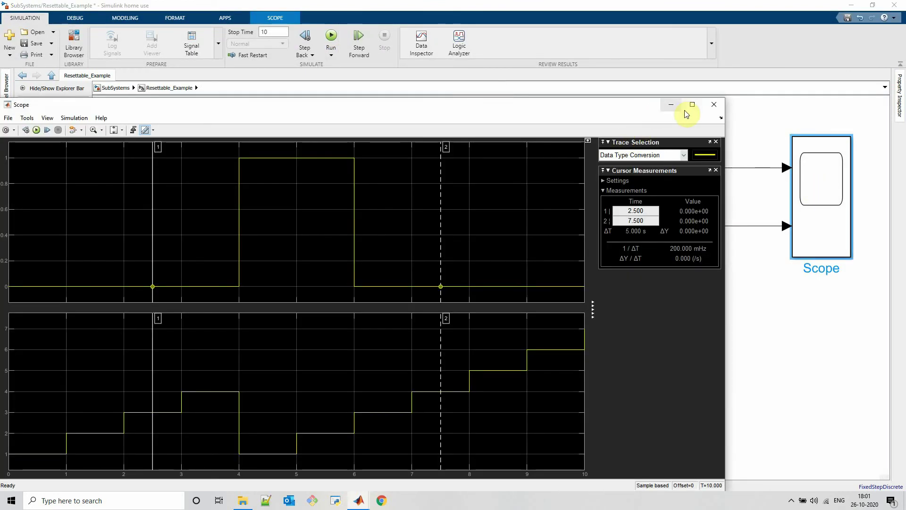
{"action": "left_click", "coordinate": [693, 105]}
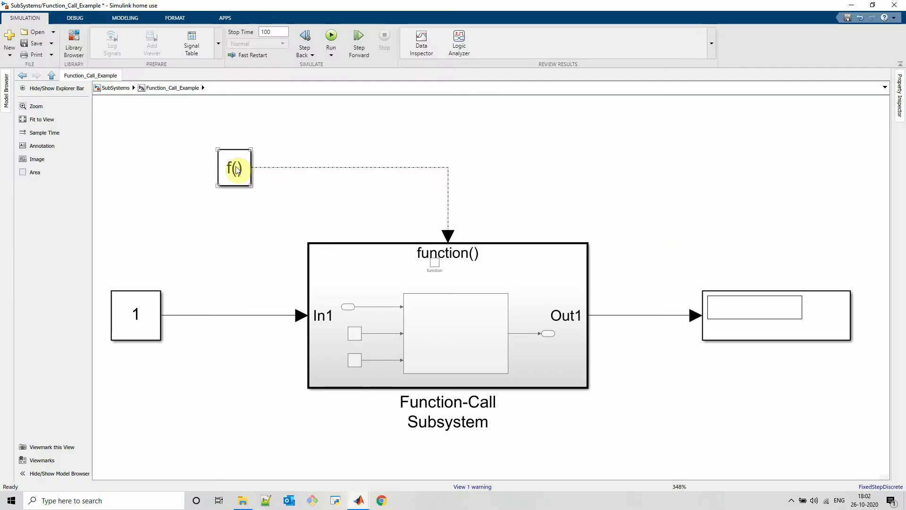
Review the Function-Call Generator's sample time and number of iterations
{"action": "left_click", "coordinate": [235, 168]}
{"action": "double_click", "coordinate": [236, 169]}
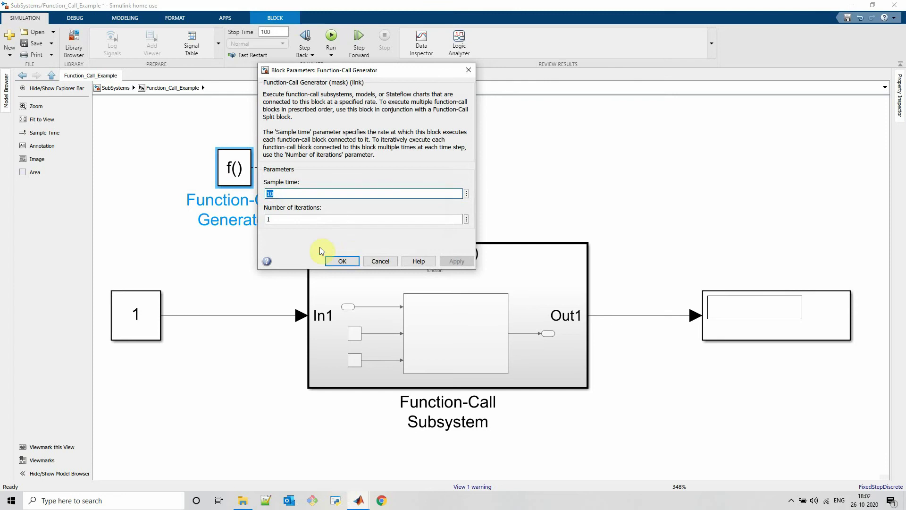
{"action": "left_click", "coordinate": [343, 261]}
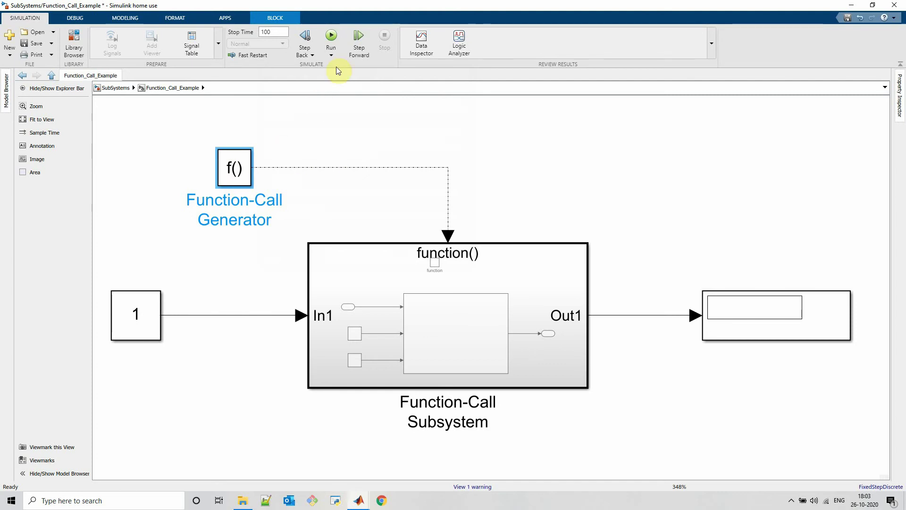
Run the Function_Call_Example simulation with a stop time of 100 and compare the displayed count with the generator's sample time
{"action": "left_click", "coordinate": [331, 37]}
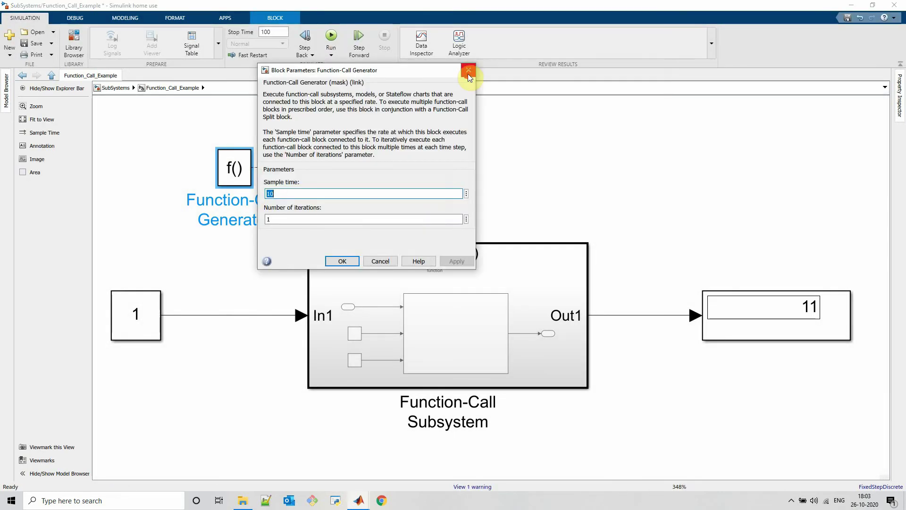
{"action": "left_click", "coordinate": [469, 69]}
{"action": "left_click", "coordinate": [462, 317]}
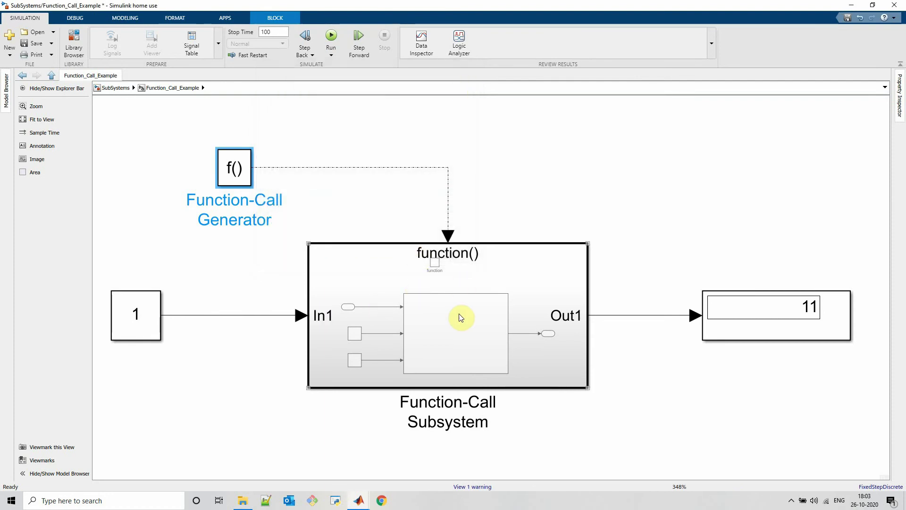
{"action": "left_click", "coordinate": [740, 309]}
{"action": "left_click", "coordinate": [472, 309]}
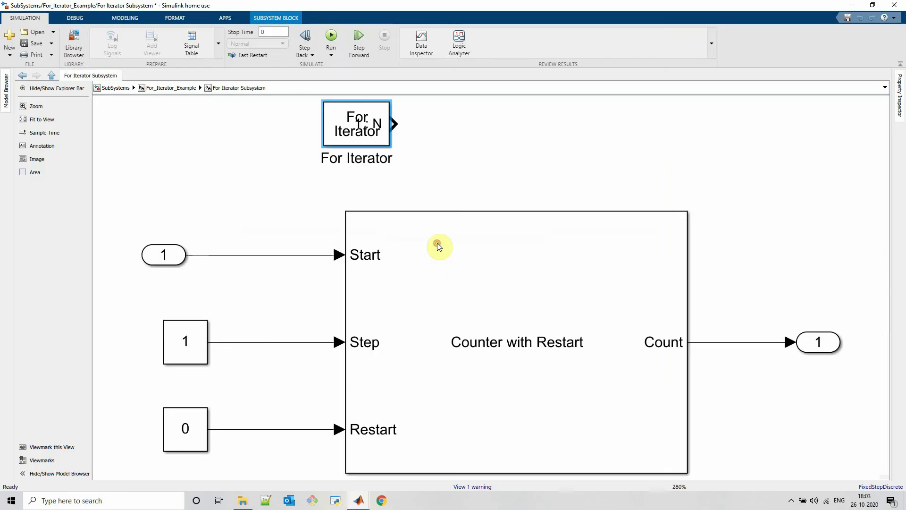
Examine the For Iterator block's parameters, including the options for states when starting and the iteration limit
{"action": "double_click", "coordinate": [356, 123]}
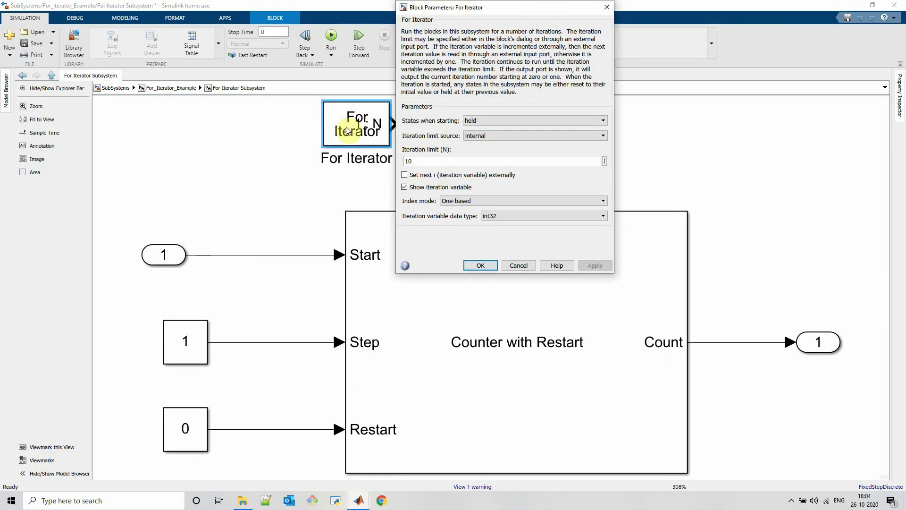
{"action": "left_click", "coordinate": [514, 120]}
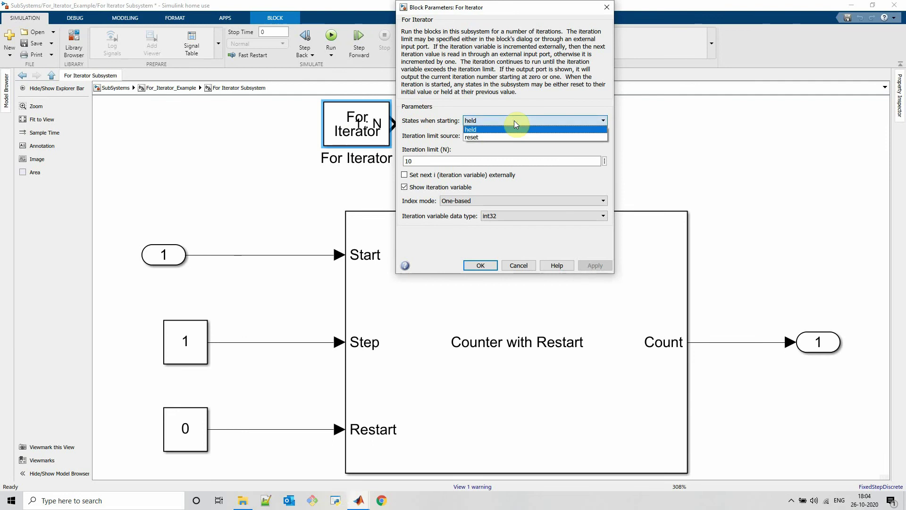
{"action": "left_click", "coordinate": [514, 121]}
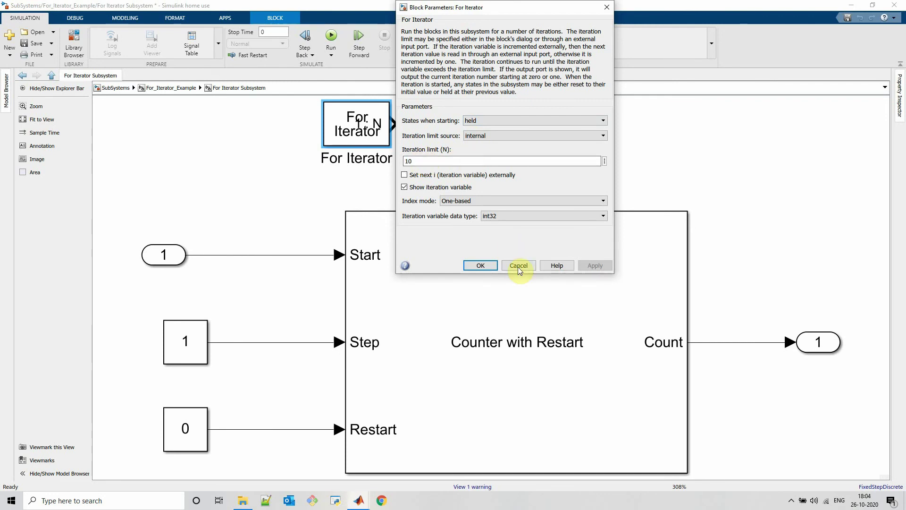
{"action": "left_click", "coordinate": [429, 167]}
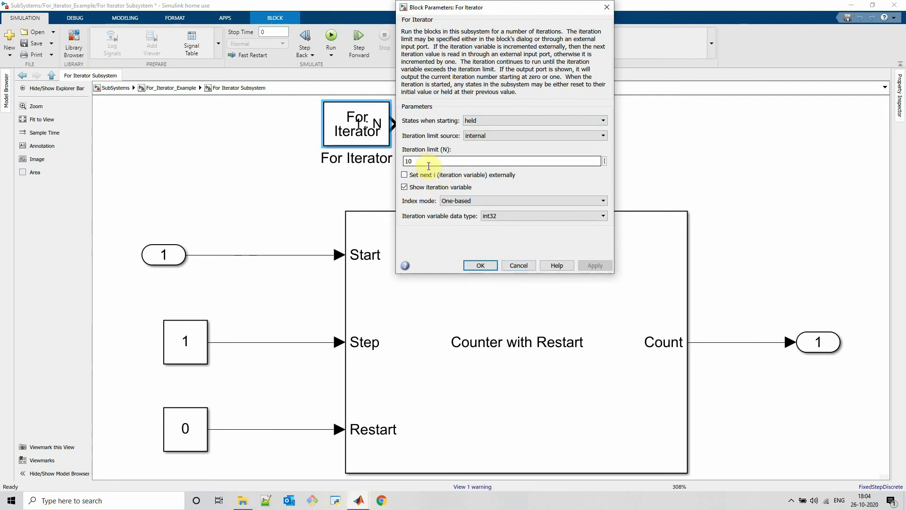
{"action": "left_click", "coordinate": [660, 294]}
{"action": "left_click", "coordinate": [341, 116]}
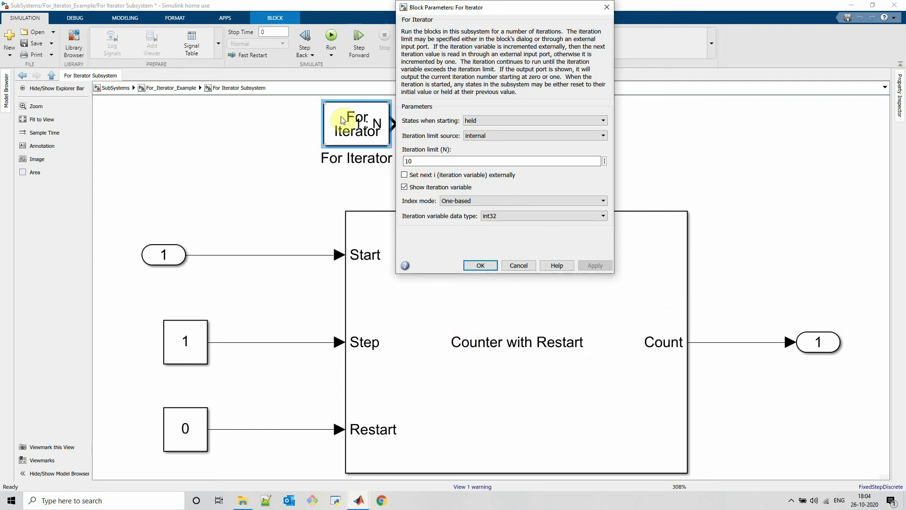
{"action": "left_click", "coordinate": [519, 265]}
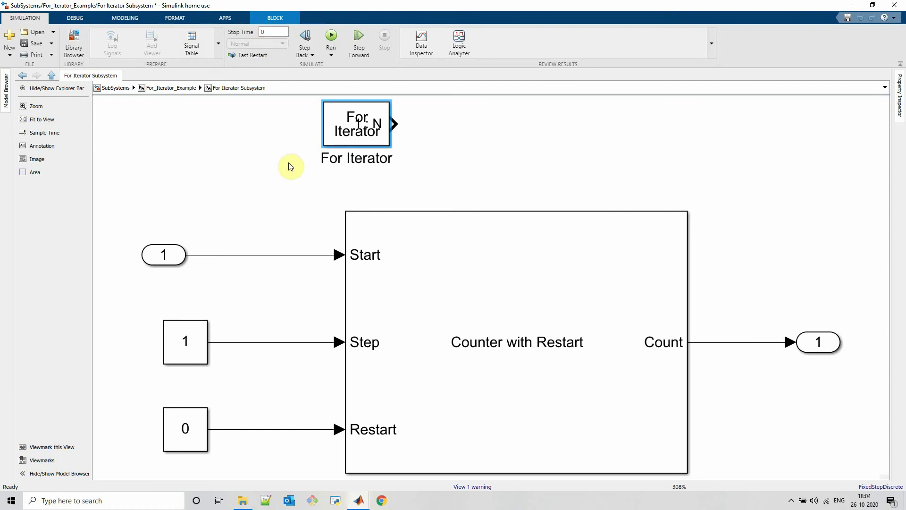
{"action": "left_click", "coordinate": [367, 127]}
{"action": "double_click", "coordinate": [368, 126]}
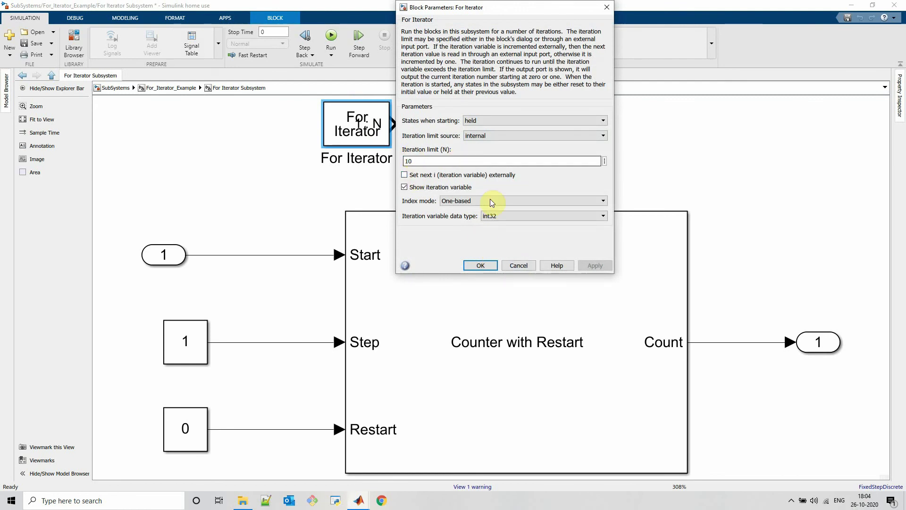
{"action": "left_click", "coordinate": [518, 265]}
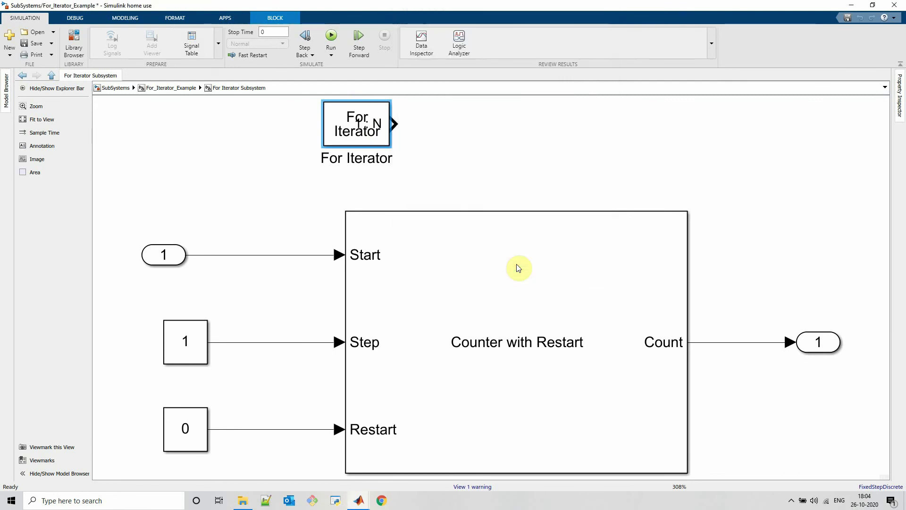
Return to the For_Iterator_Example level and run its simulation with a stop time of 0
{"action": "key", "text": "Escape"}
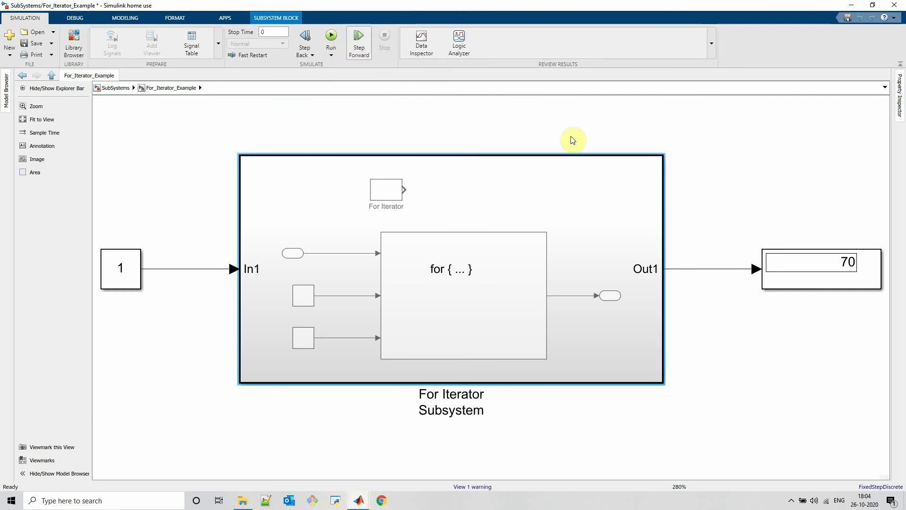
{"action": "left_click", "coordinate": [787, 265]}
{"action": "left_click", "coordinate": [332, 35]}
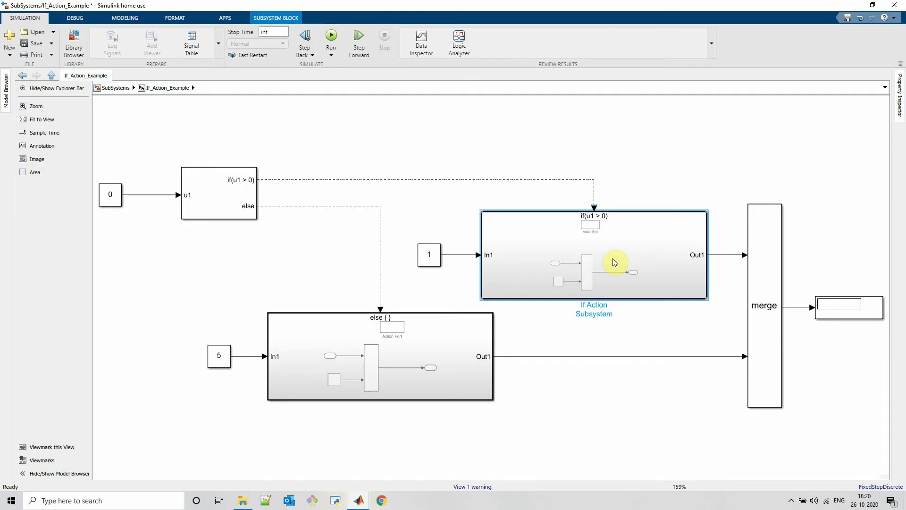
Inspect the contents of the If Action Subsystem, and the If block, else subsystem and Display in If_Action_Example
{"action": "double_click", "coordinate": [613, 259]}
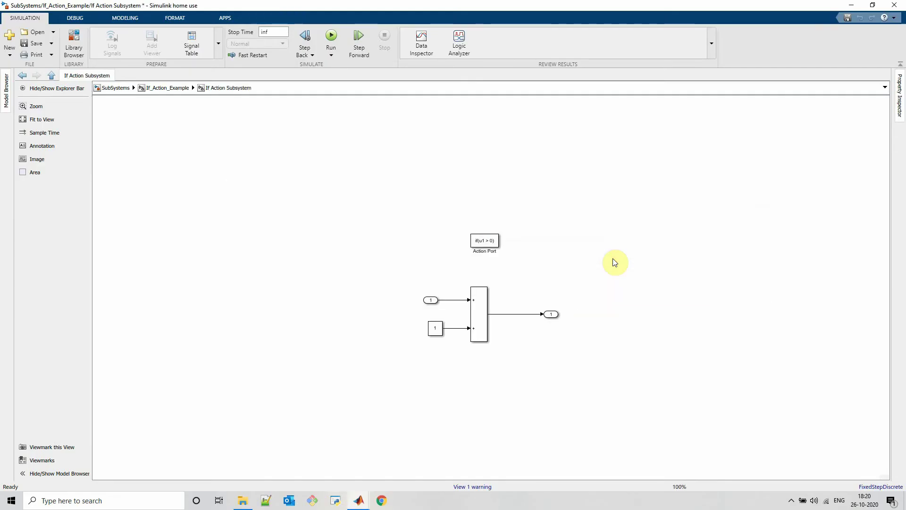
{"action": "key", "text": "Escape"}
{"action": "left_click", "coordinate": [237, 188]}
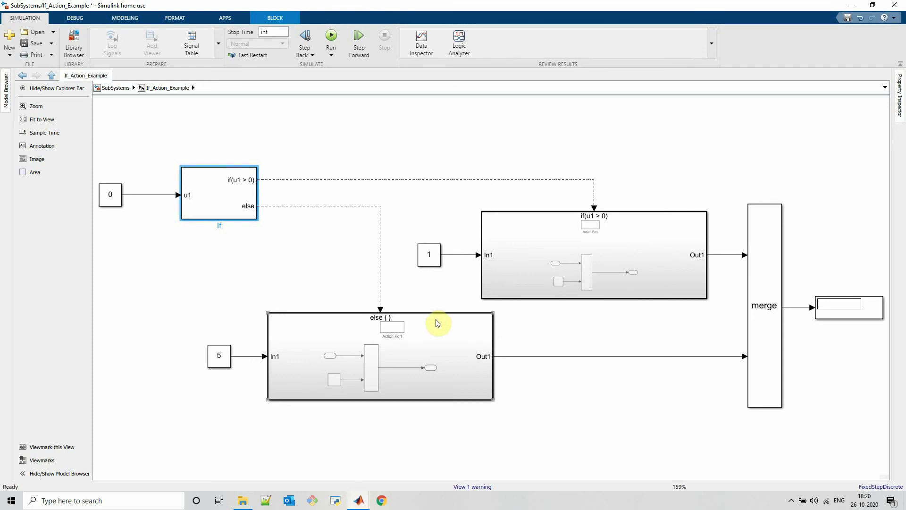
{"action": "left_click", "coordinate": [402, 350]}
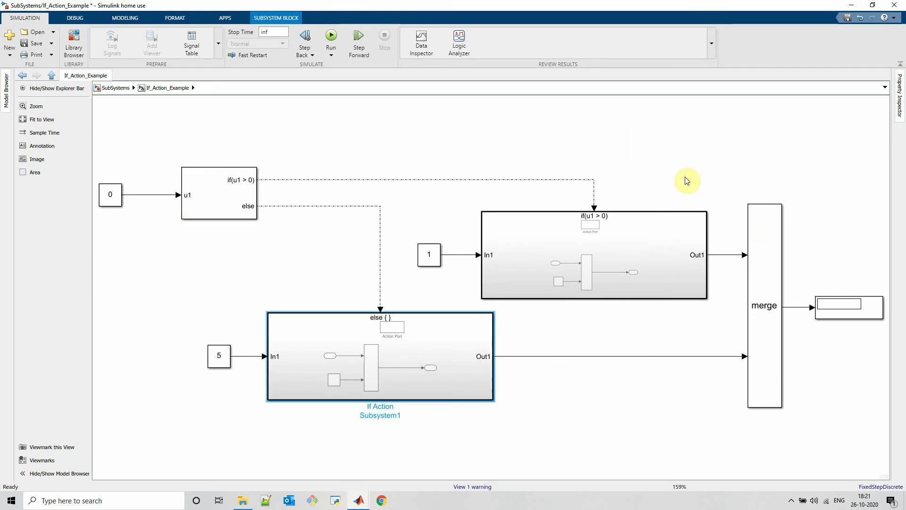
{"action": "left_click", "coordinate": [847, 309]}
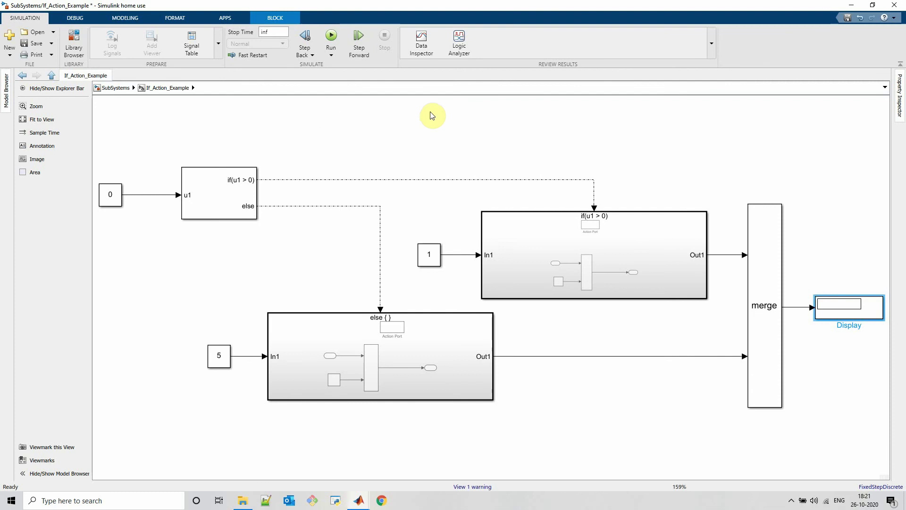
Run the If_Action_Example simulation with a stop time of inf and set the constant feeding the If block to 1
{"action": "left_click", "coordinate": [329, 41]}
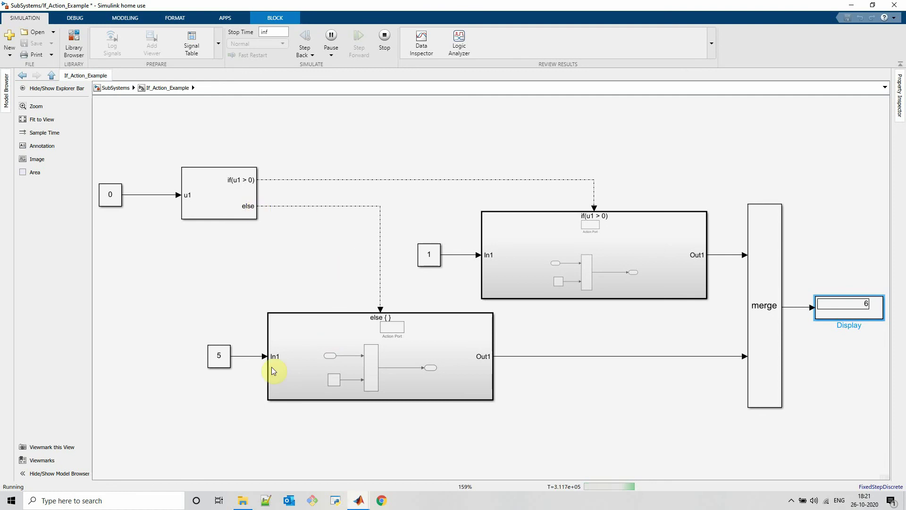
{"action": "double_click", "coordinate": [112, 196]}
{"action": "type", "text": "1"}
{"action": "key", "text": "Return"}
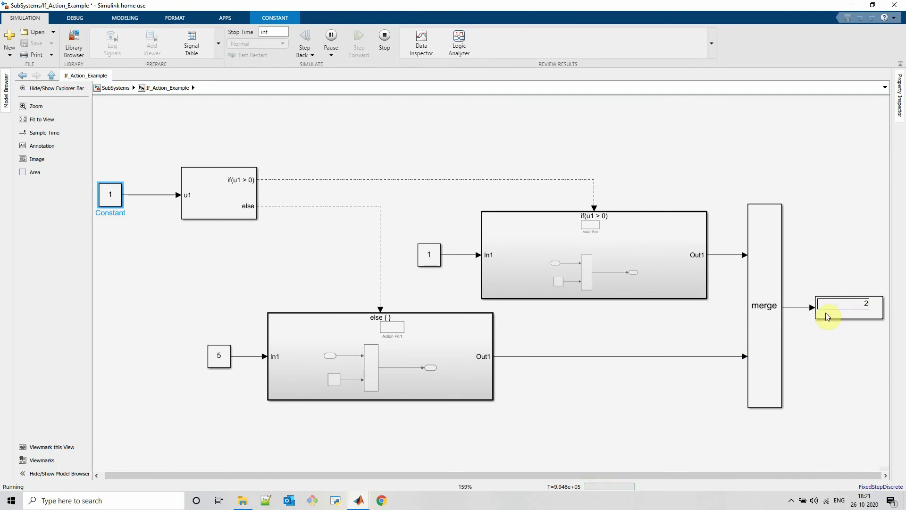
Switch the constant feeding the If block to 0 and back to 1 during the simulation
{"action": "double_click", "coordinate": [115, 198]}
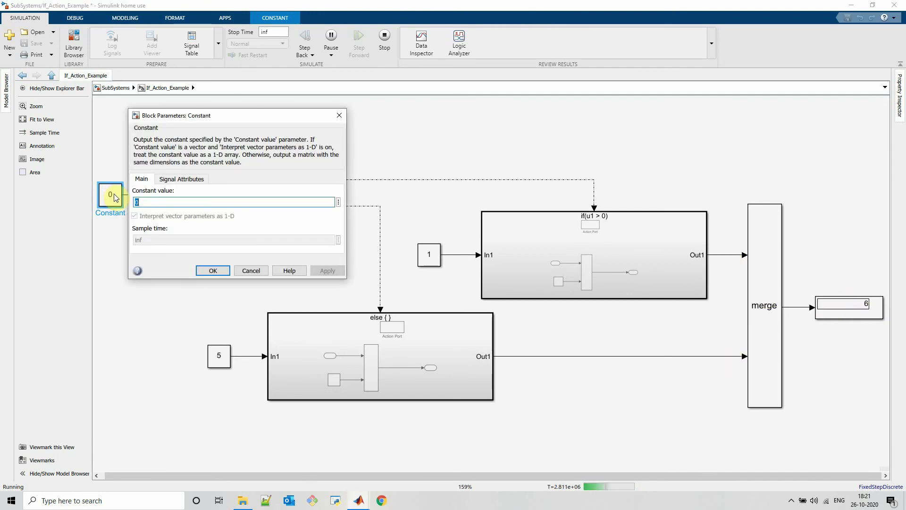
{"action": "type", "text": "1"}
{"action": "key", "text": "Return"}
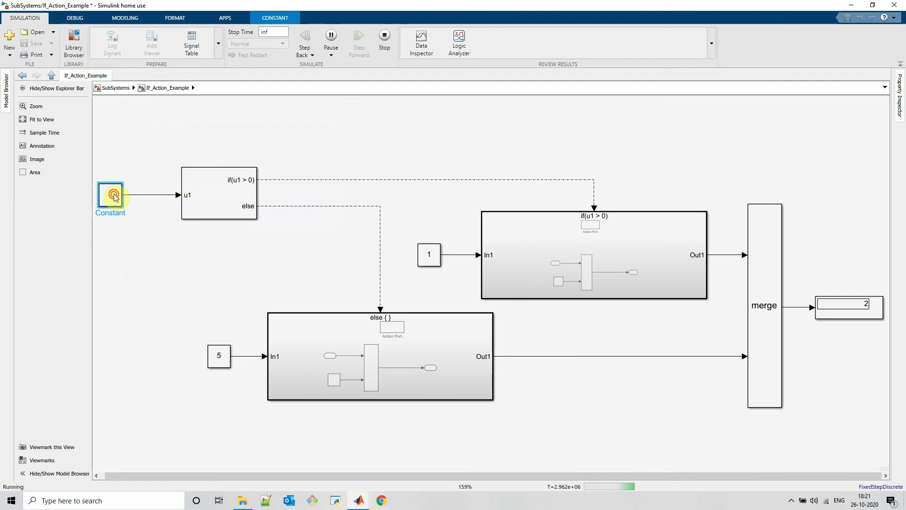
{"action": "double_click", "coordinate": [116, 198]}
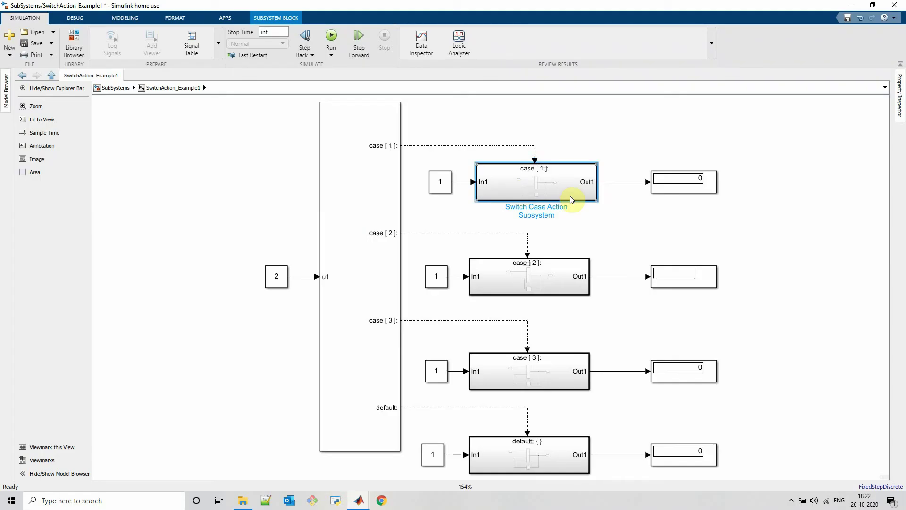
Inspect the Switch Case block and its case subsystems, and run the SwitchAction_Example1 simulation with a stop time of inf
{"action": "left_click", "coordinate": [383, 102]}
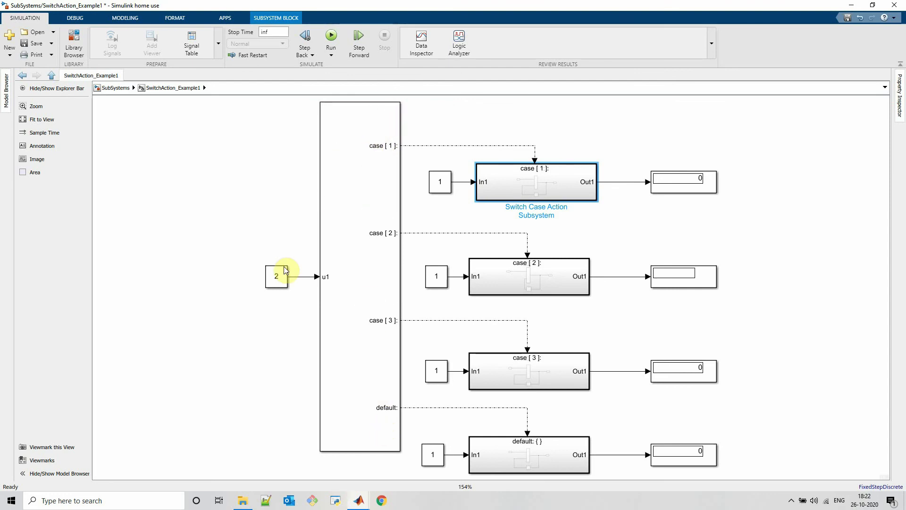
{"action": "left_click", "coordinate": [362, 278]}
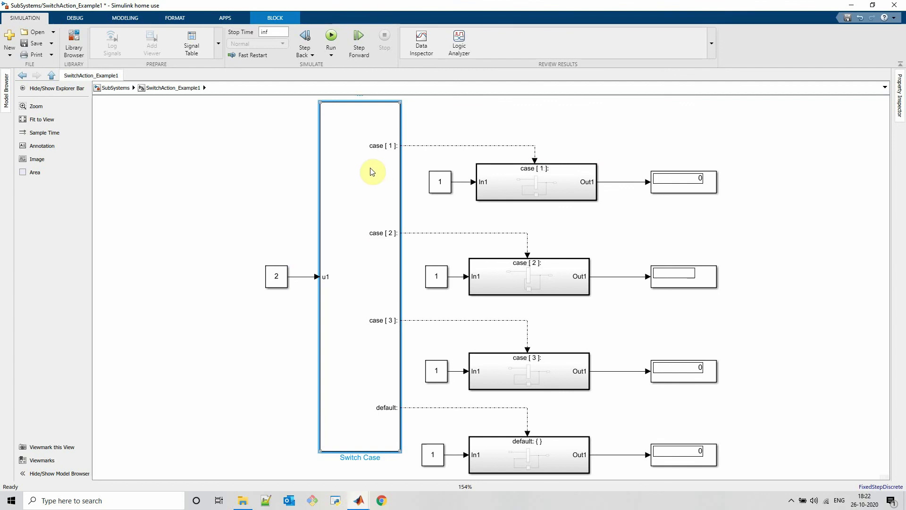
{"action": "left_click", "coordinate": [504, 279]}
{"action": "left_click", "coordinate": [330, 38]}
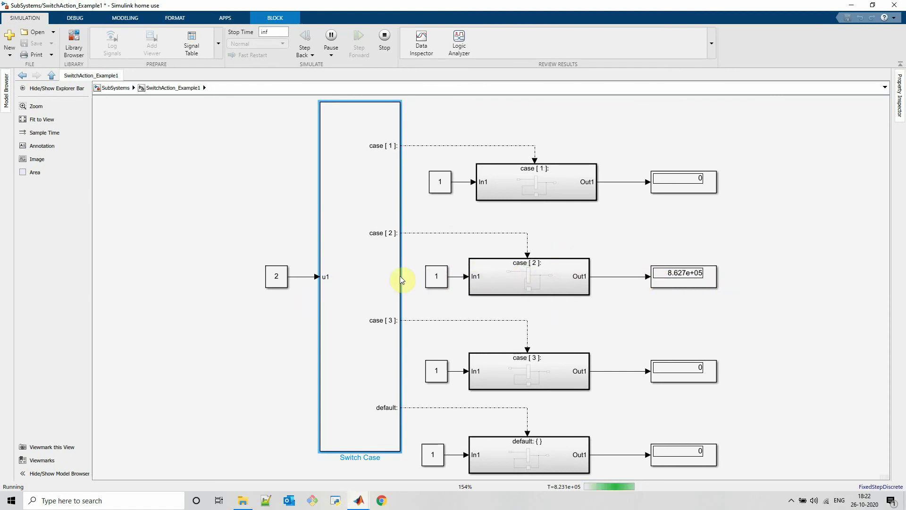
Set the constant feeding the Switch Case block to 1 during the simulation
{"action": "left_click", "coordinate": [277, 287]}
{"action": "double_click", "coordinate": [277, 283]}
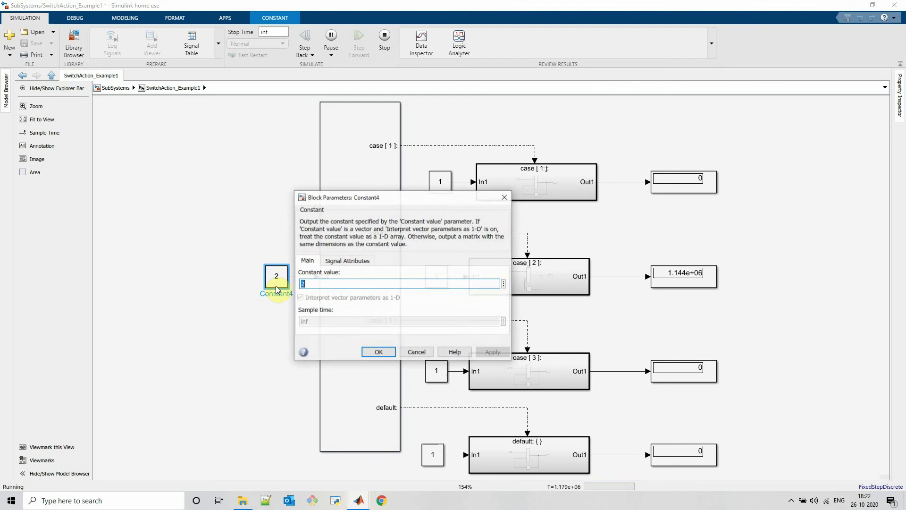
{"action": "key", "text": "Return"}
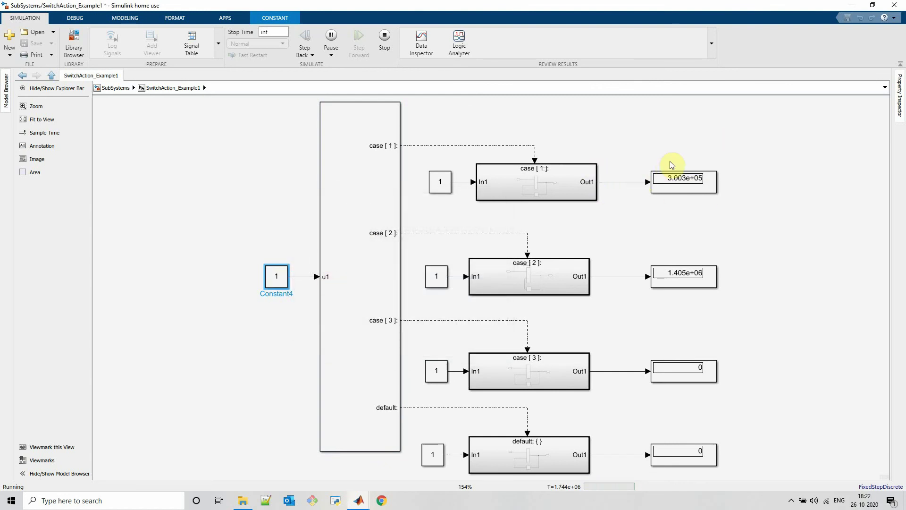
Set the Switch Case input constant to 0 and return to the top level of the SubSystems model
{"action": "double_click", "coordinate": [282, 277]}
{"action": "type", "text": "0"}
{"action": "key", "text": "Return"}
{"action": "key", "text": "Escape"}
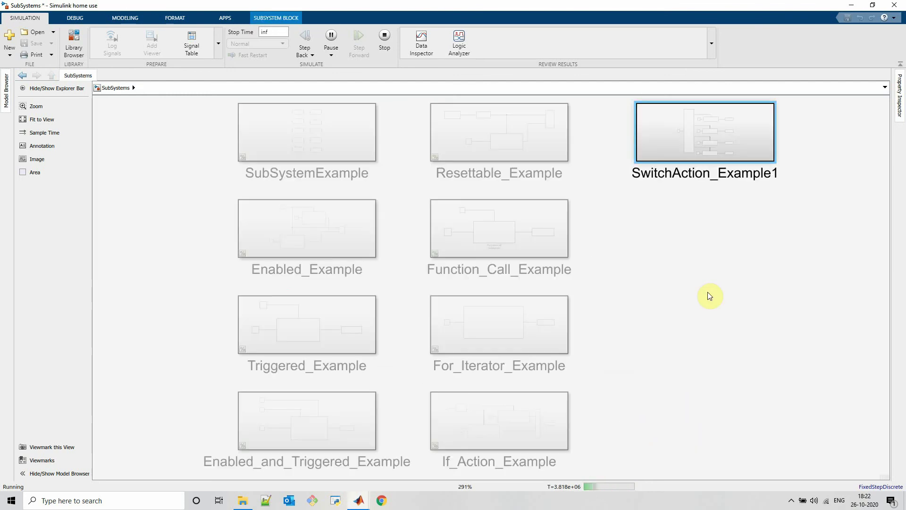